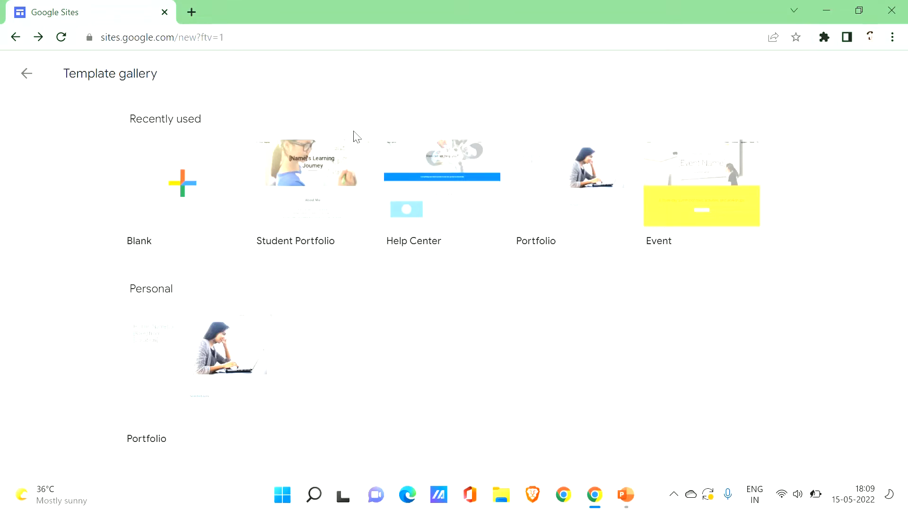
{"action": "left_click", "coordinate": [208, 172]}
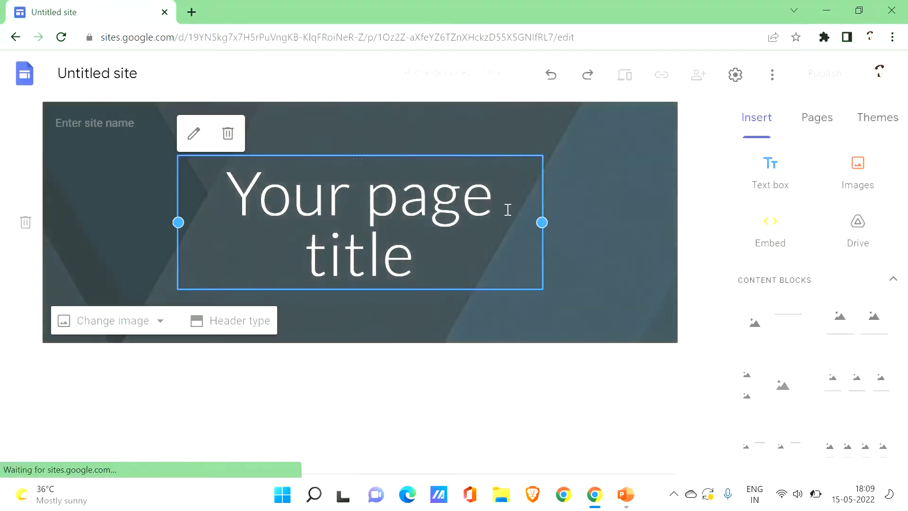
{"action": "left_click", "coordinate": [462, 199]}
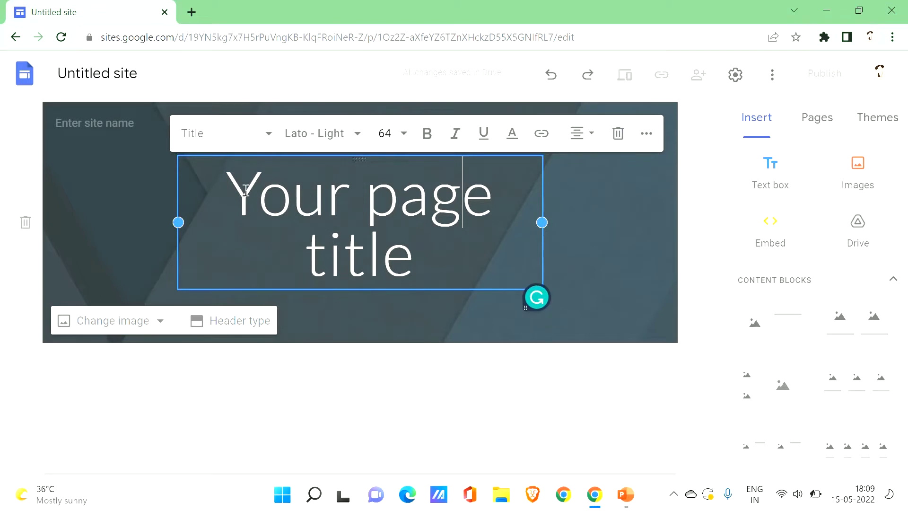
{"action": "left_click_drag", "start_coordinate": [222, 194], "coordinate": [496, 286]}
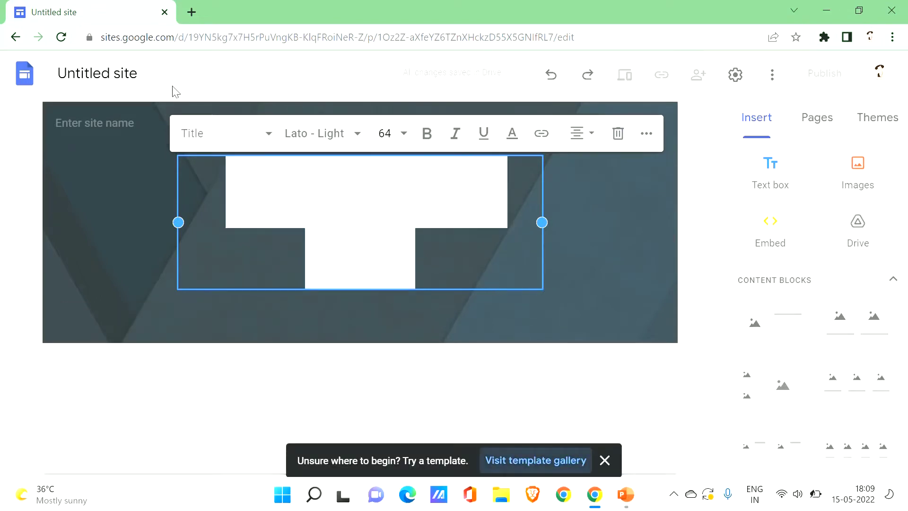
{"action": "left_click", "coordinate": [149, 73]}
{"action": "left_click", "coordinate": [149, 73]}
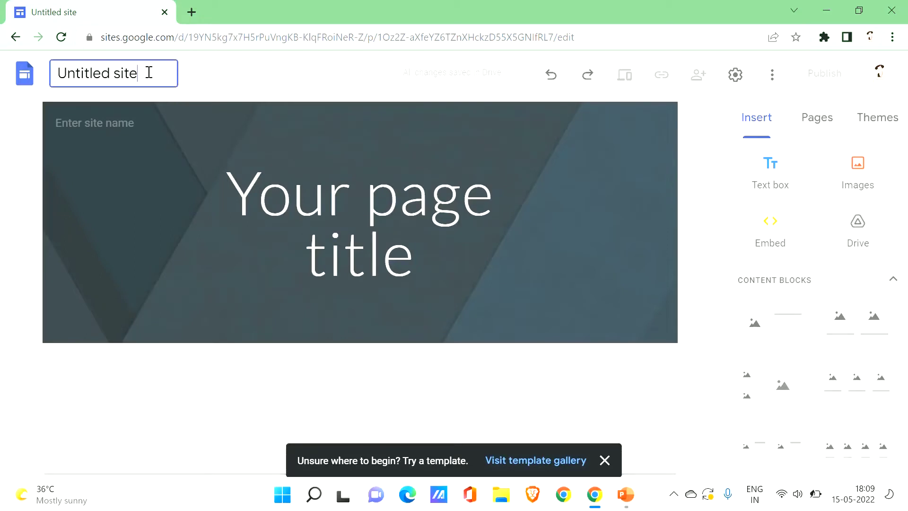
{"action": "left_click", "coordinate": [537, 257]}
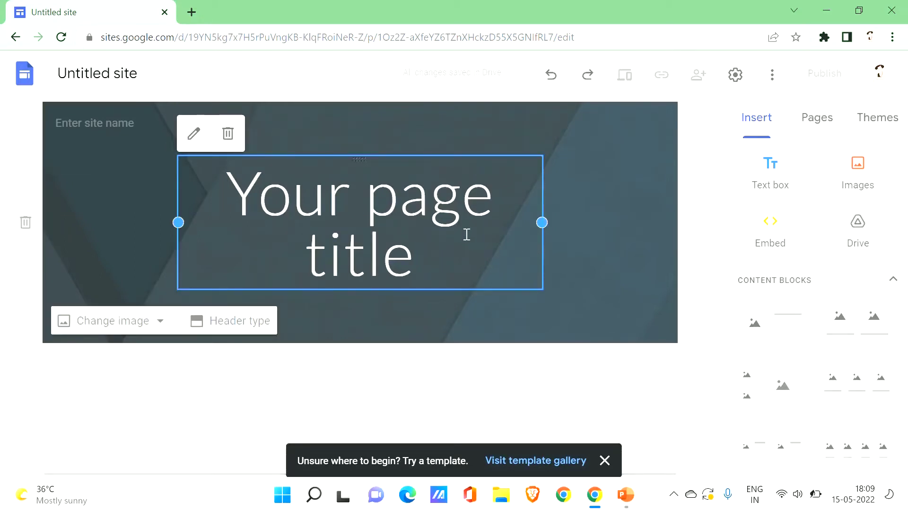
{"action": "left_click", "coordinate": [16, 39]}
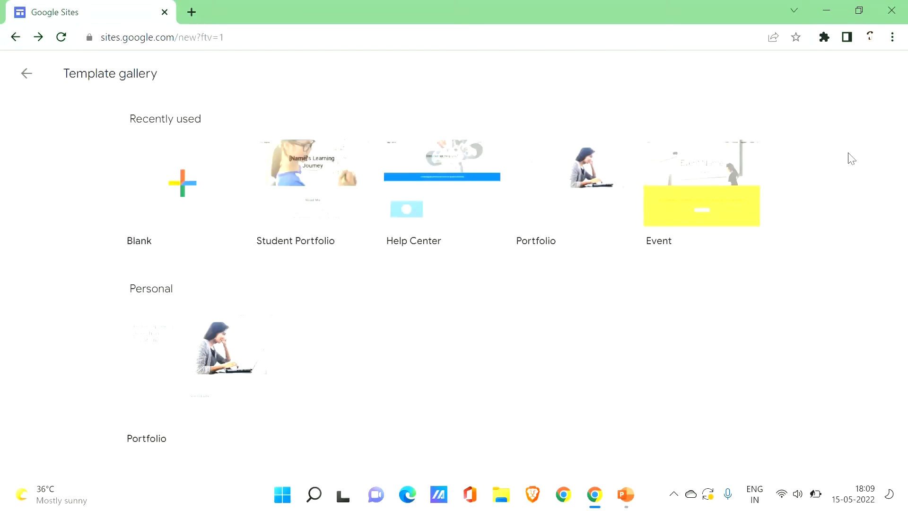
- Look through the template gallery and create a new site from the Blank template
{"action": "left_click_drag", "start_coordinate": [889, 126], "coordinate": [871, 404]}
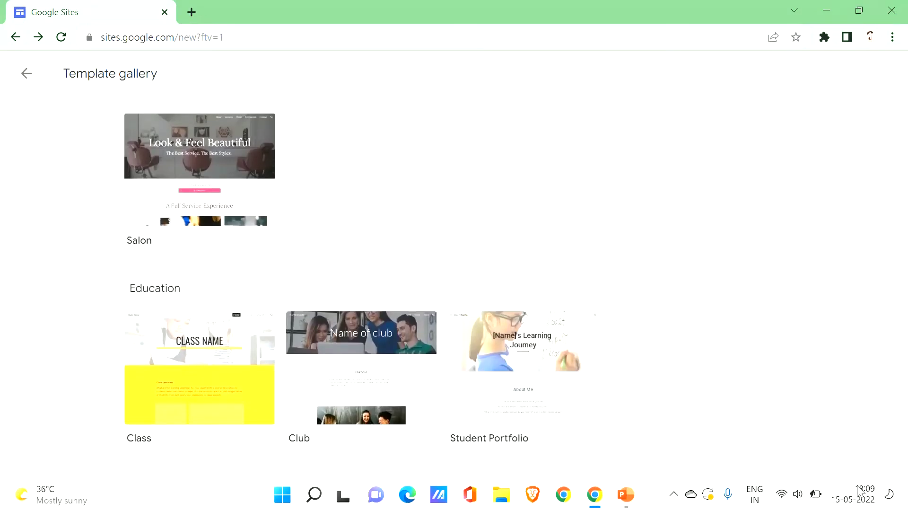
{"action": "left_click_drag", "start_coordinate": [891, 432], "coordinate": [886, 179]}
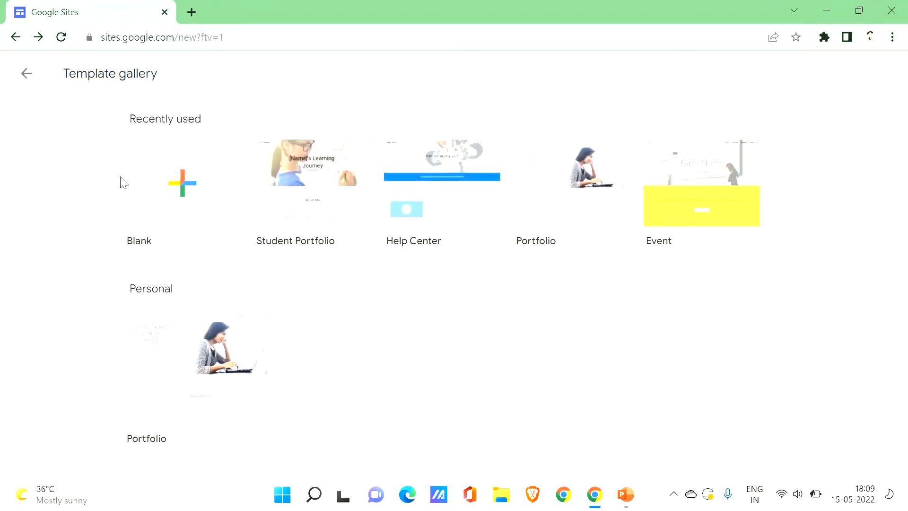
{"action": "left_click", "coordinate": [158, 197]}
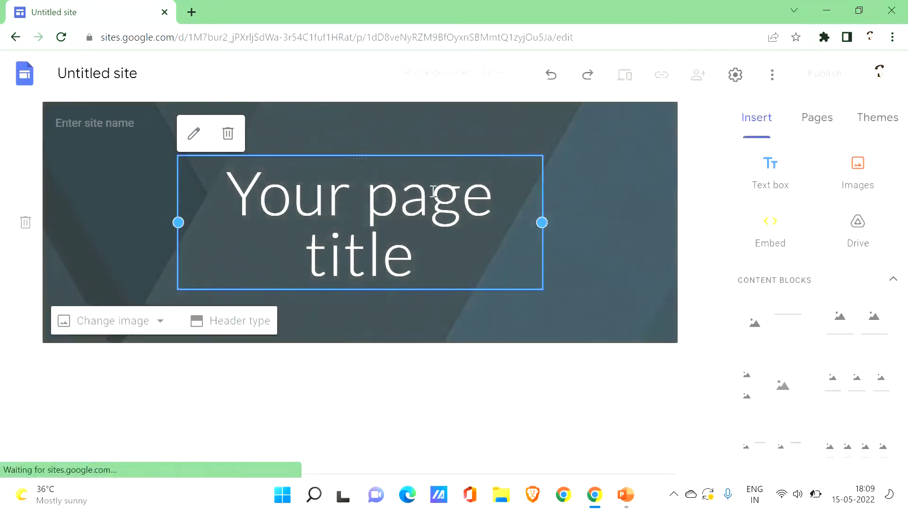
- Replace the page title with "XYZ" and add the line "welcome - best products" beneath it
{"action": "left_click", "coordinate": [433, 191]}
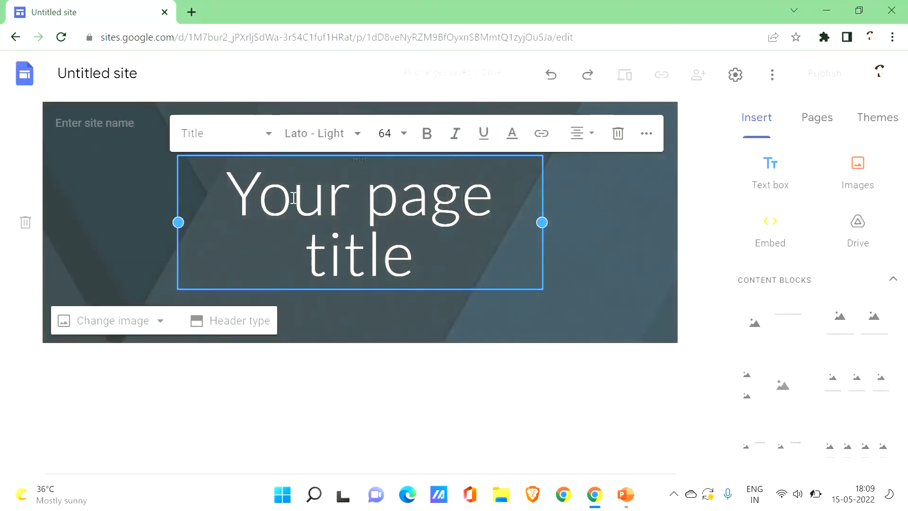
{"action": "left_click_drag", "start_coordinate": [226, 185], "coordinate": [411, 230]}
{"action": "key", "text": "BackSpace"}
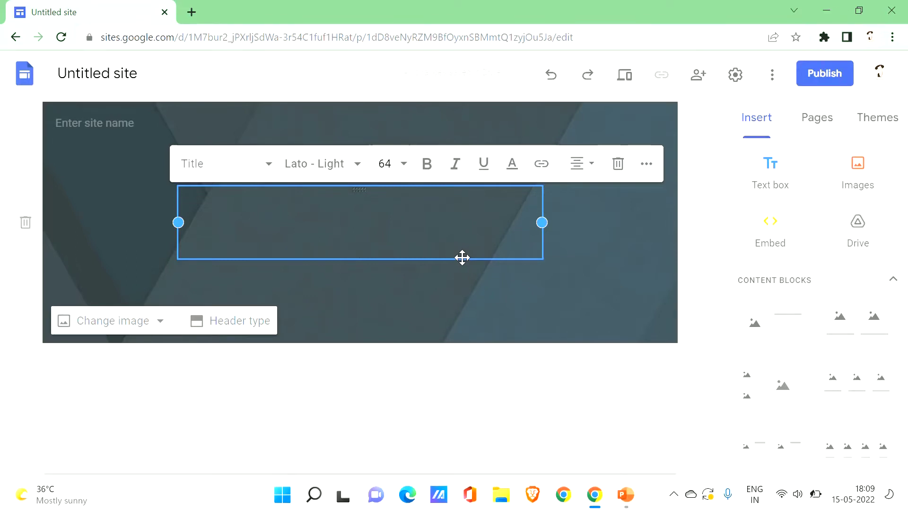
{"action": "type", "text": "XYZ"}
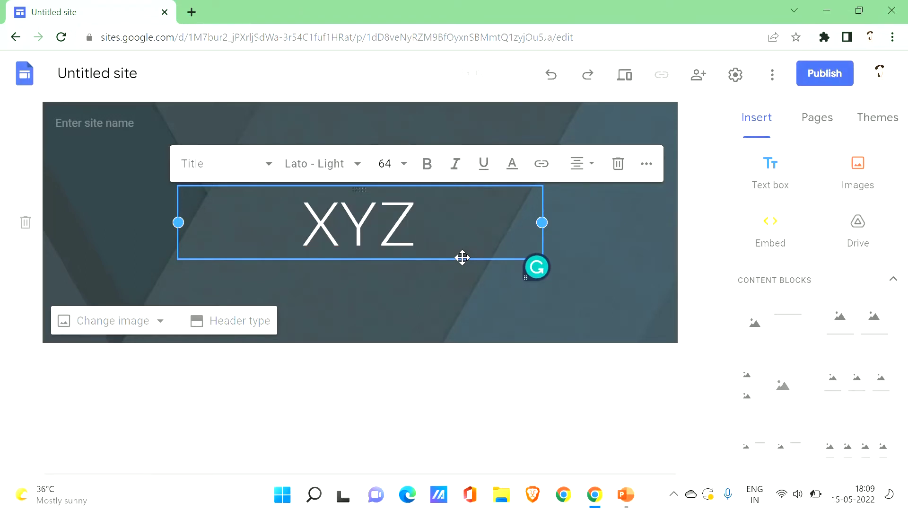
{"action": "key", "text": "Return"}
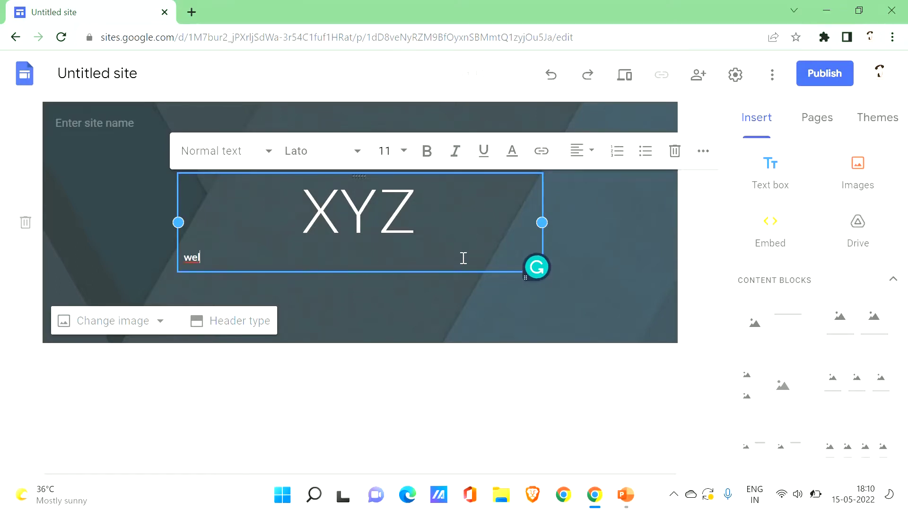
{"action": "type", "text": "ome"}
{"action": "type", "text": "- best products"}
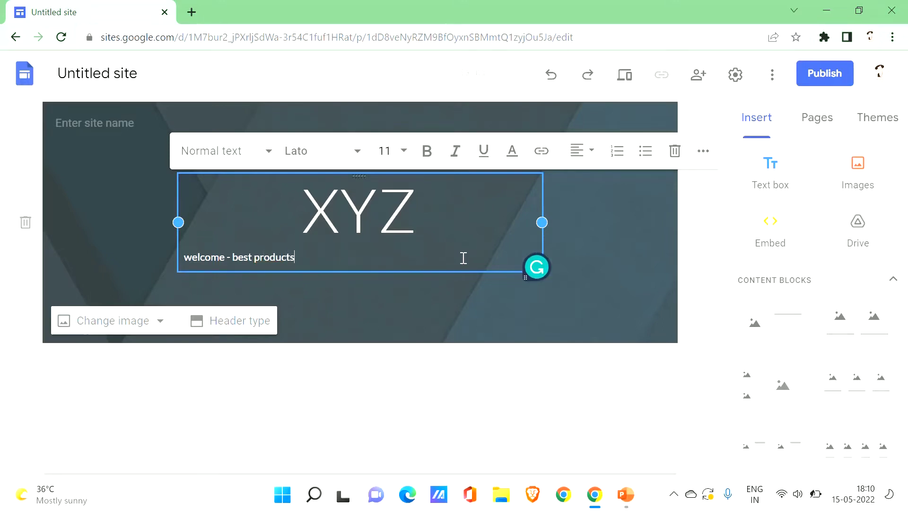
- Rename the site document as "Affiliate marketing site 1"
{"action": "left_click", "coordinate": [111, 74]}
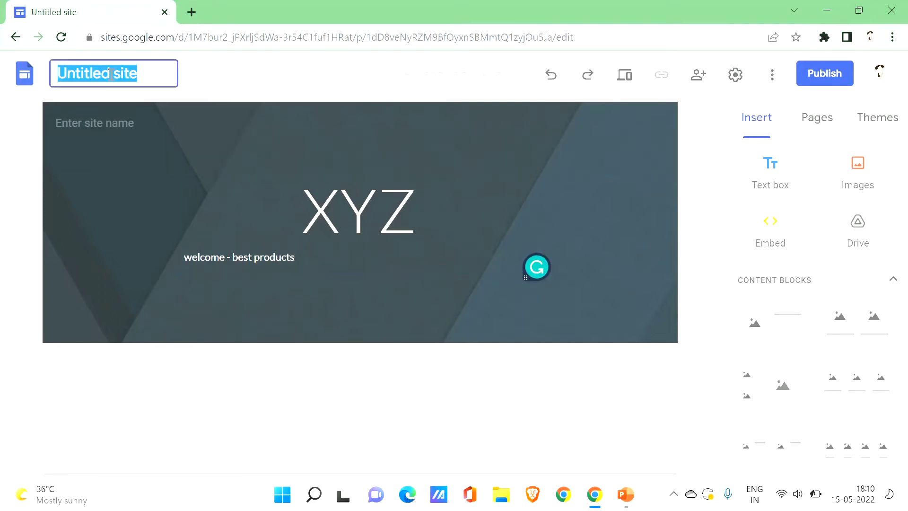
{"action": "left_click", "coordinate": [178, 75]}
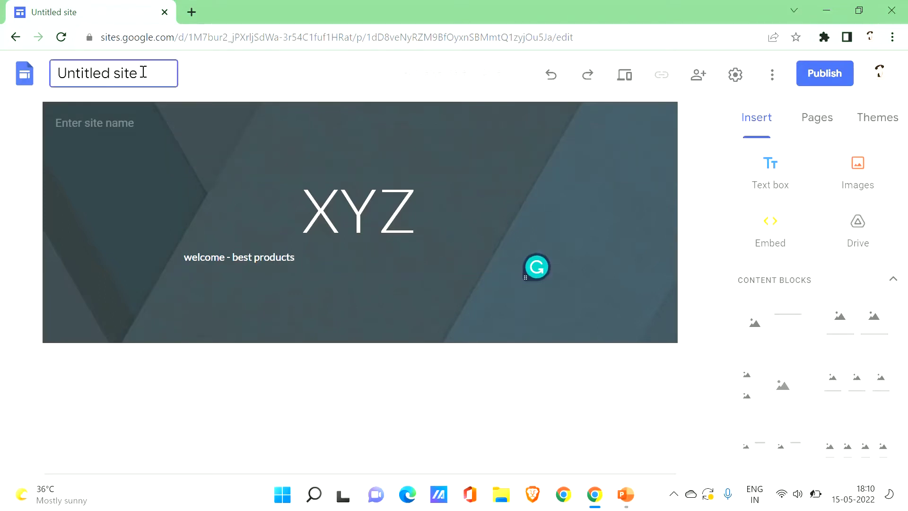
{"action": "key", "text": "ctrl+shift+Left"}
{"action": "key", "text": "ctrl+shift+Left"}
{"action": "key", "text": "BackSpace"}
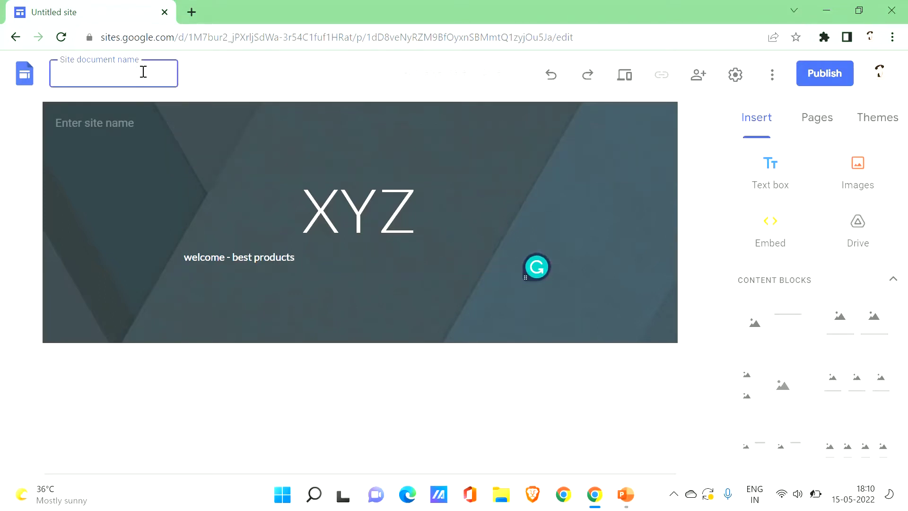
{"action": "type", "text": "Affiliate m"}
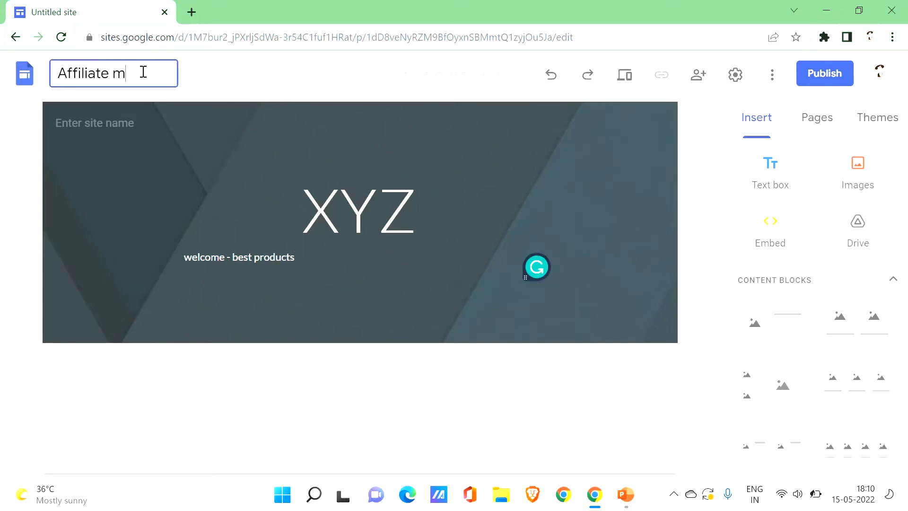
{"action": "type", "text": "arketing s"}
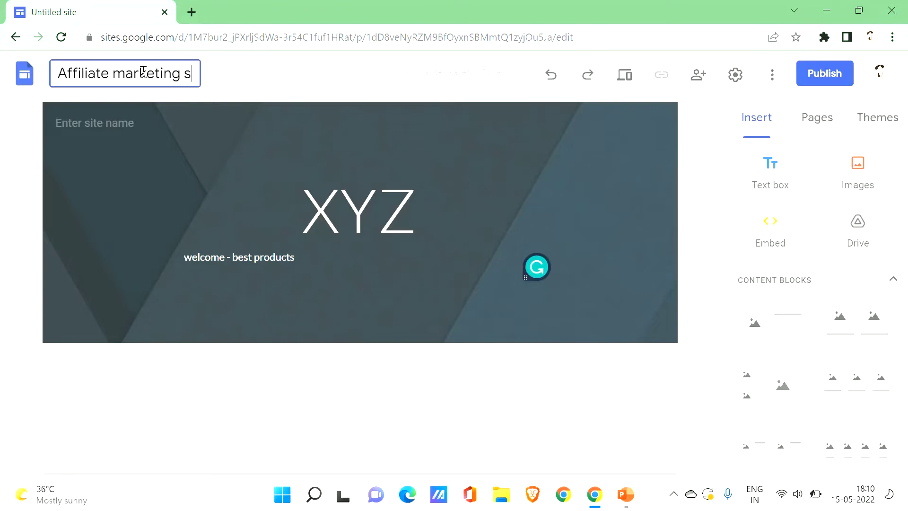
{"action": "type", "text": "ite 1"}
{"action": "triple_click", "coordinate": [225, 74]}
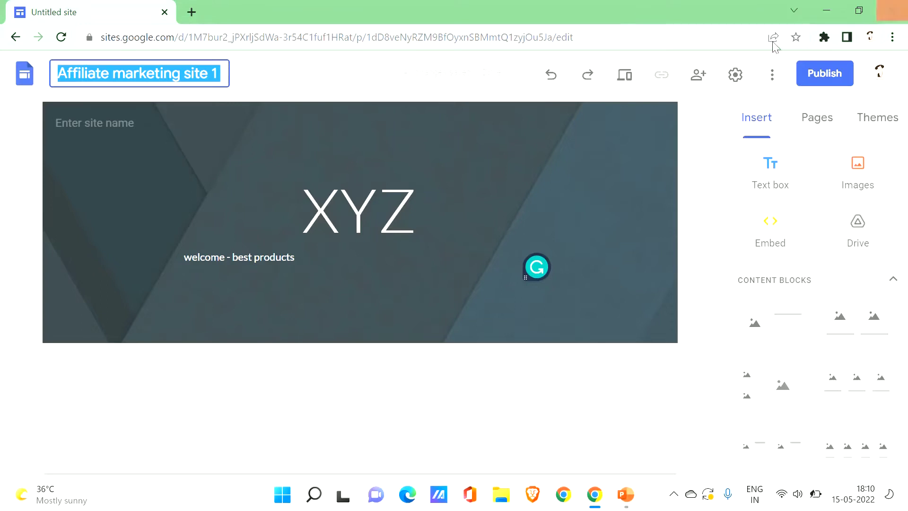
- Apply the Diplomat theme to the site
{"action": "left_click", "coordinate": [879, 133]}
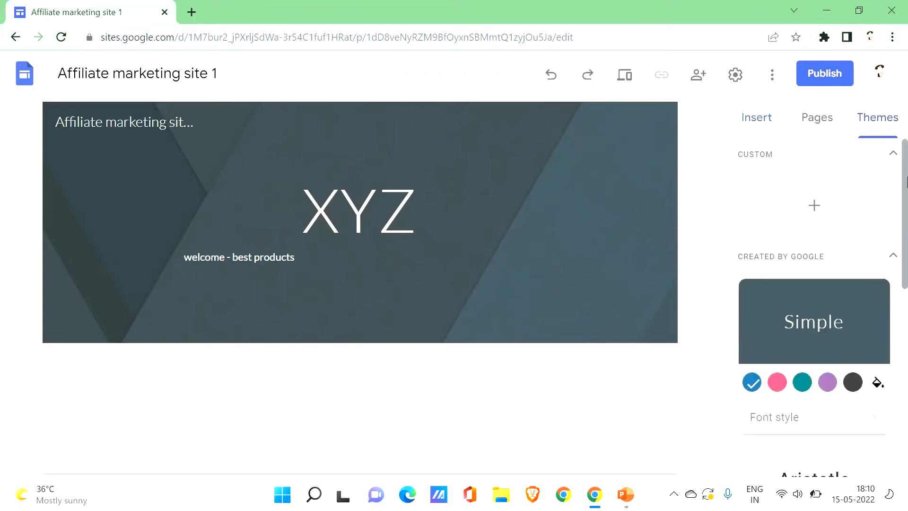
{"action": "left_click_drag", "start_coordinate": [905, 254], "coordinate": [905, 396]}
{"action": "scroll", "coordinate": [905, 396], "scroll_direction": "up", "scroll_amount": 4}
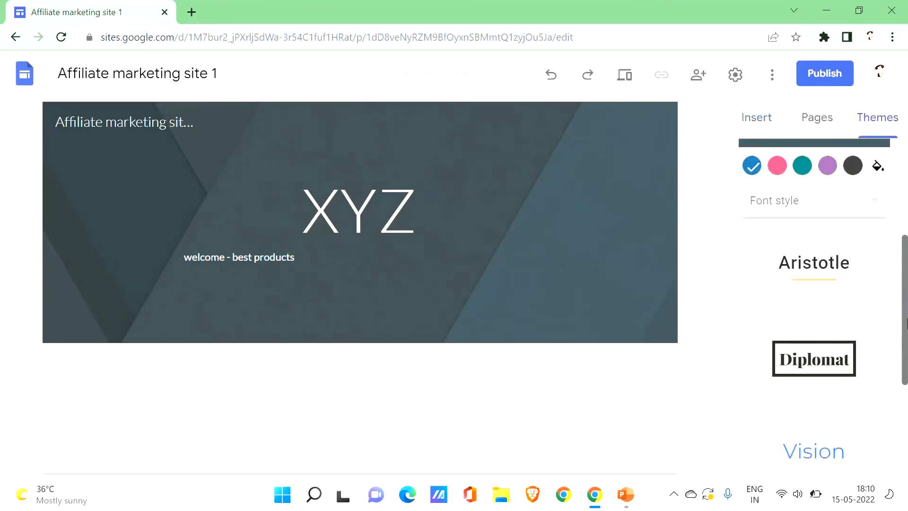
{"action": "scroll", "coordinate": [888, 369], "scroll_direction": "down", "scroll_amount": 1}
{"action": "left_click", "coordinate": [784, 313]}
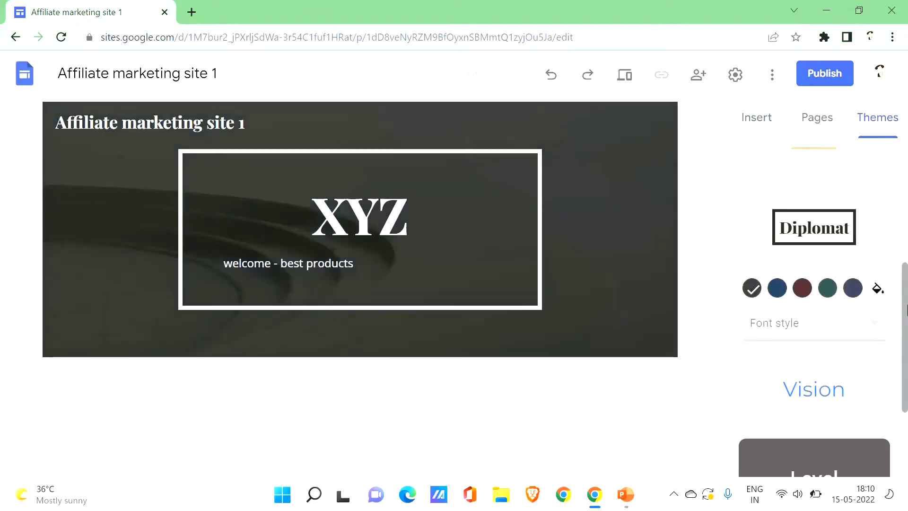
{"action": "scroll", "coordinate": [905, 312], "scroll_direction": "up", "scroll_amount": 5}
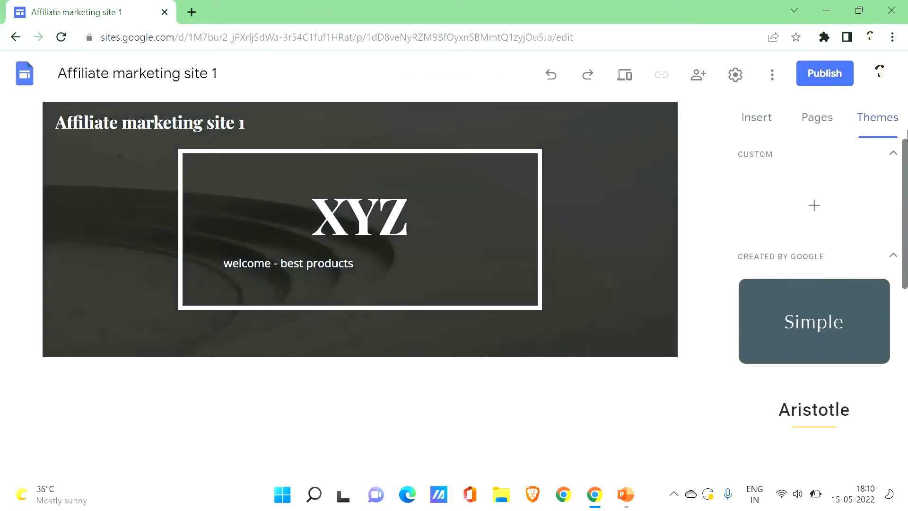
{"action": "left_click", "coordinate": [753, 199]}
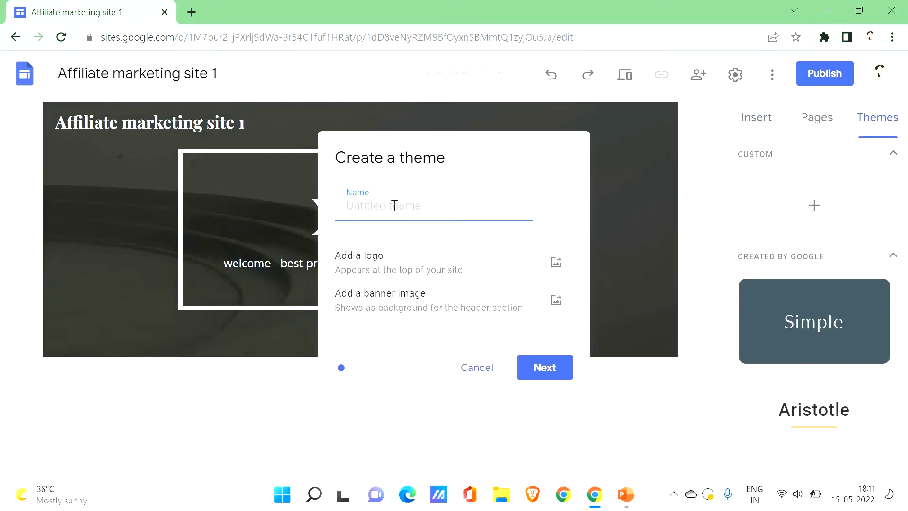
{"action": "left_click", "coordinate": [465, 373]}
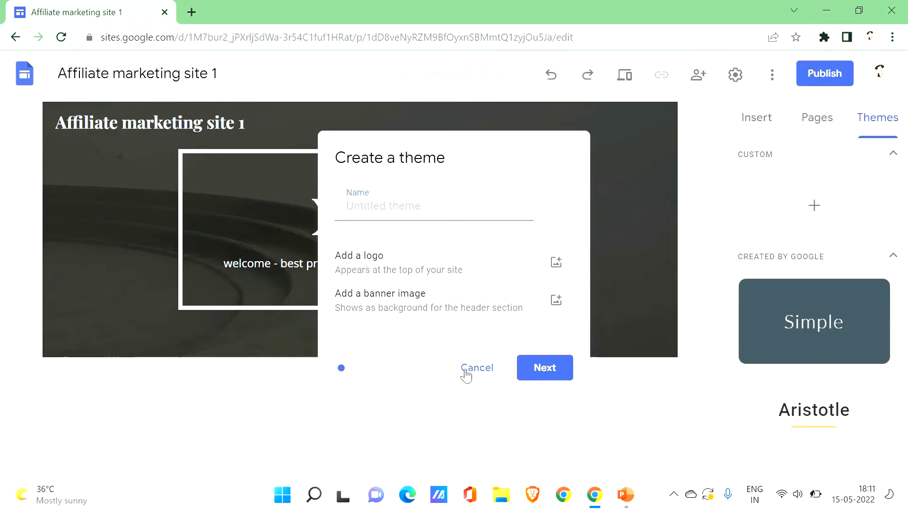
- Apply the Aristotle theme created by Google to the site
{"action": "scroll", "coordinate": [785, 327], "scroll_direction": "down", "scroll_amount": 5}
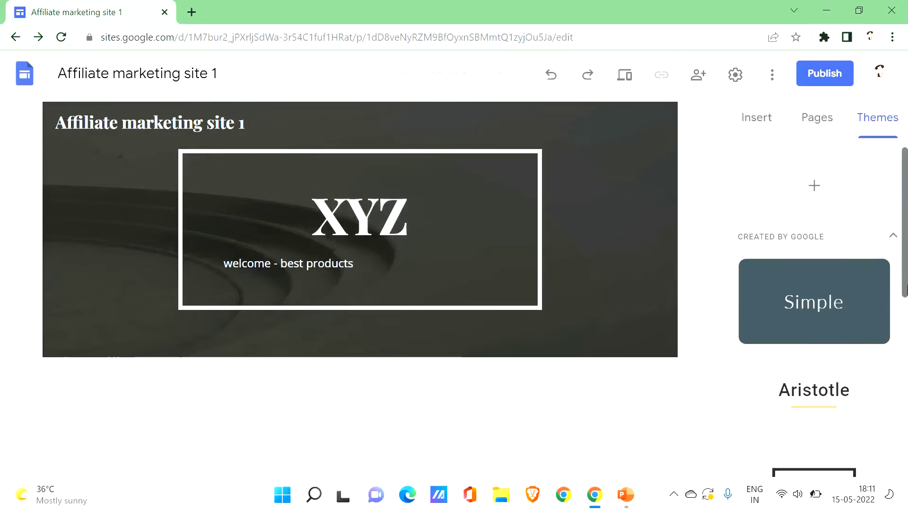
{"action": "left_click", "coordinate": [786, 181]}
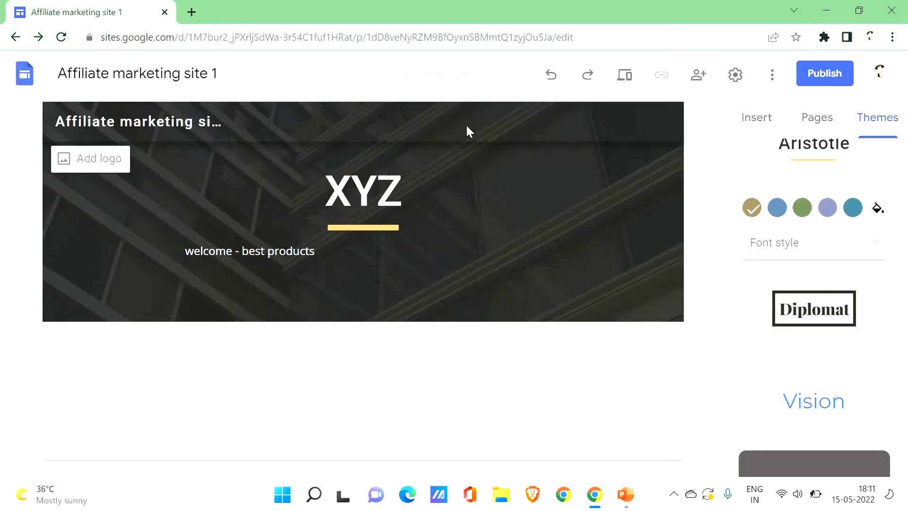
- Open the image selection for the site and search Google Images for "tshirts"
{"action": "left_click", "coordinate": [745, 124]}
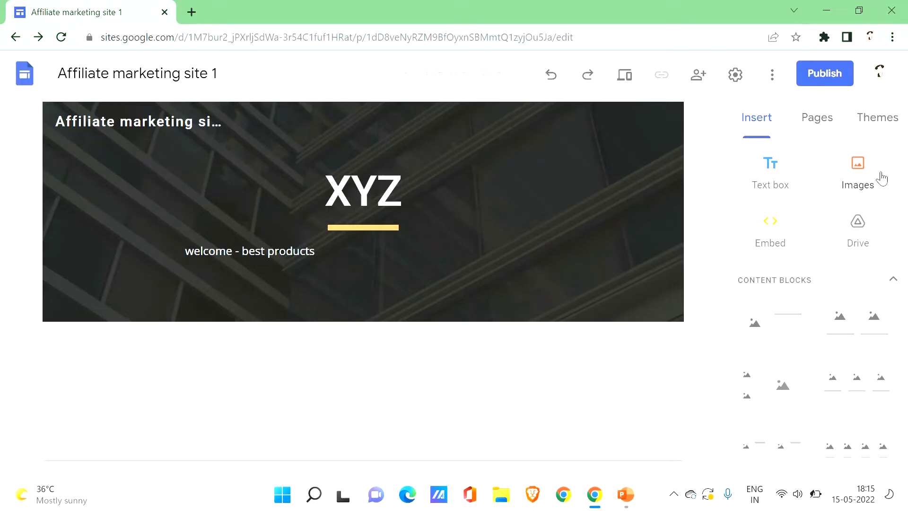
{"action": "left_click", "coordinate": [881, 178]}
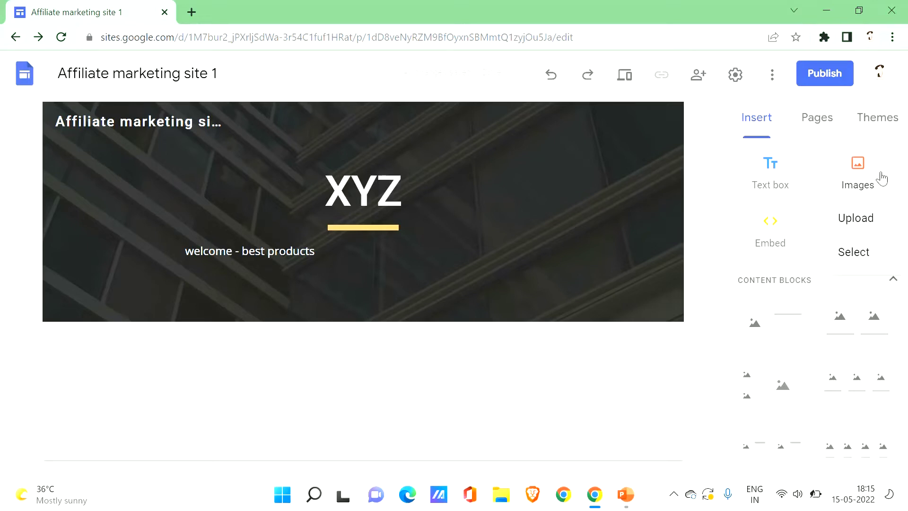
{"action": "left_click", "coordinate": [865, 260]}
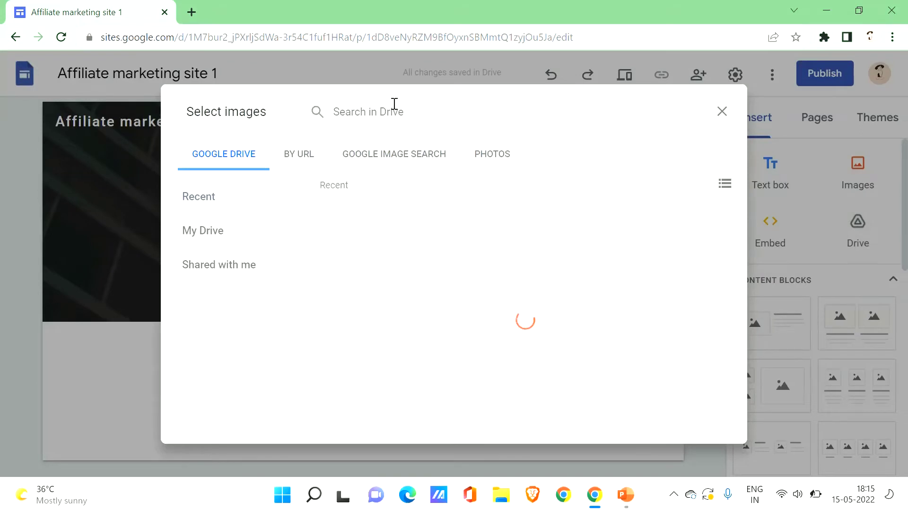
{"action": "left_click", "coordinate": [396, 117]}
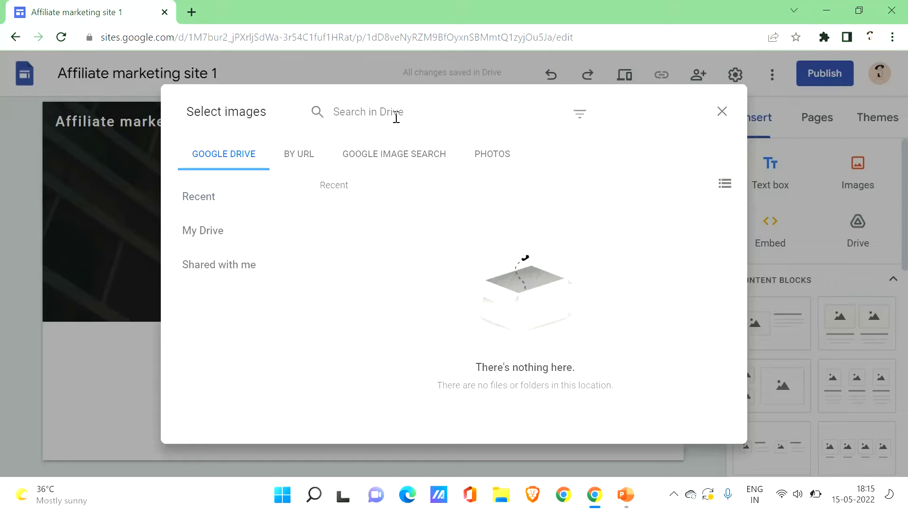
{"action": "left_click", "coordinate": [419, 166]}
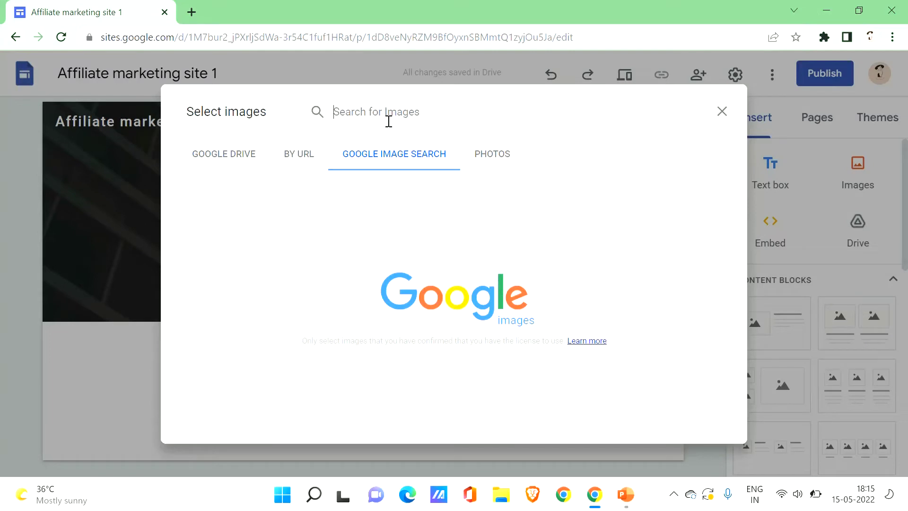
{"action": "type", "text": "tshirts"}
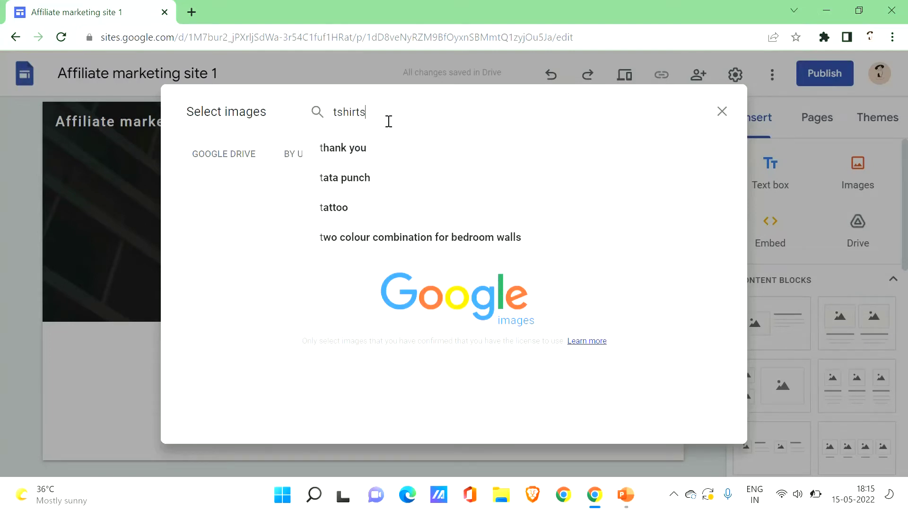
{"action": "key", "text": "Return"}
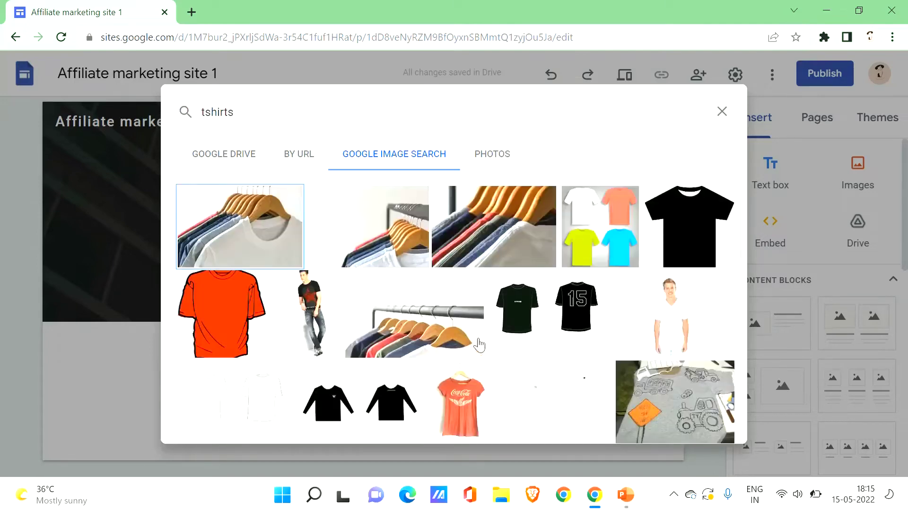
- Insert two images from the search results: the T-shirt with the 1807 fish print and the plain blue T-shirt
{"action": "left_click_drag", "start_coordinate": [744, 249], "coordinate": [740, 353]}
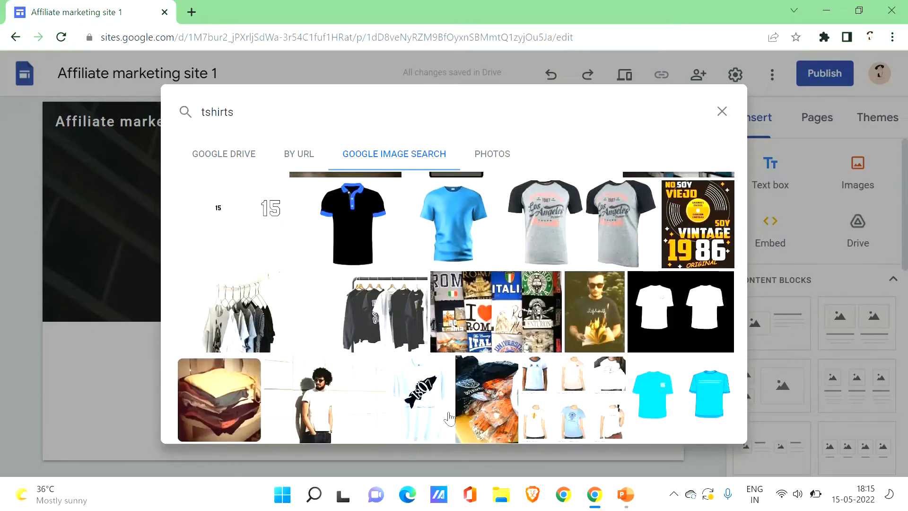
{"action": "left_click", "coordinate": [416, 410]}
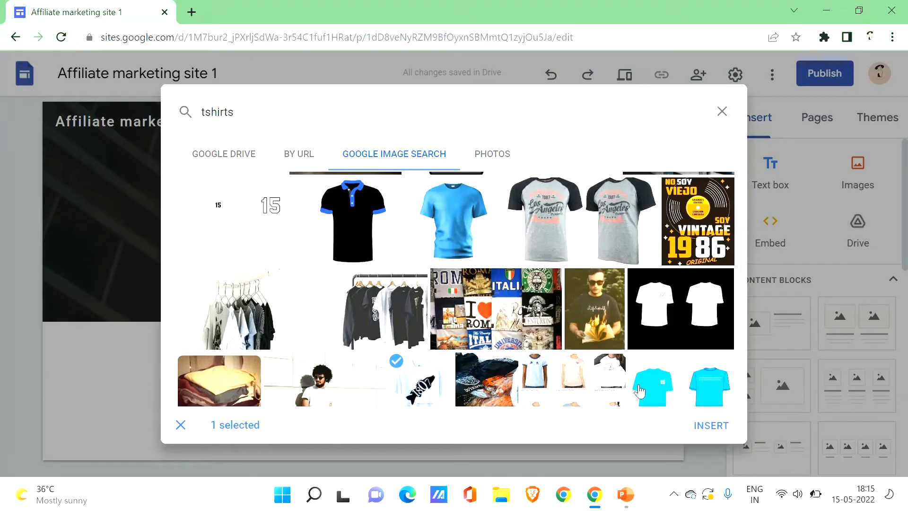
{"action": "left_click", "coordinate": [461, 231]}
{"action": "left_click", "coordinate": [713, 428]}
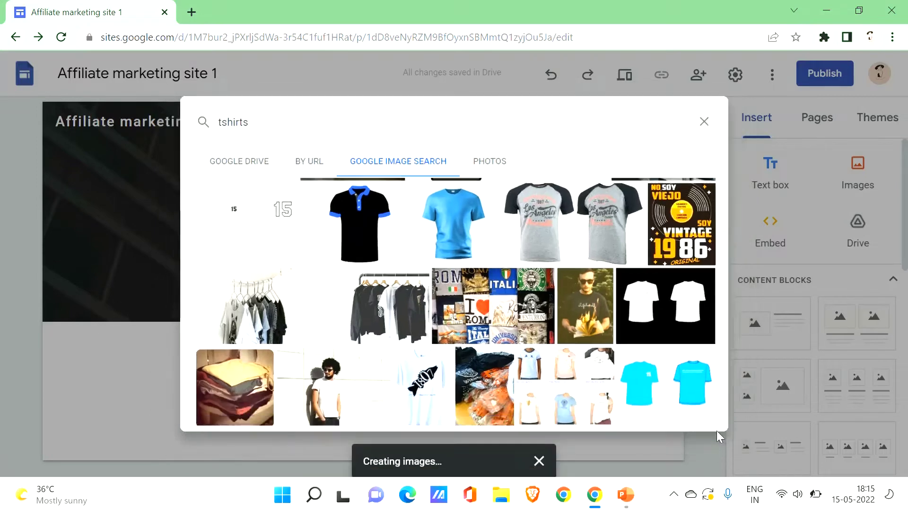
- Space out the two T-shirt images in their section, shifting both rightward with a gap between them
{"action": "scroll", "coordinate": [856, 284], "scroll_direction": "down", "scroll_amount": 5}
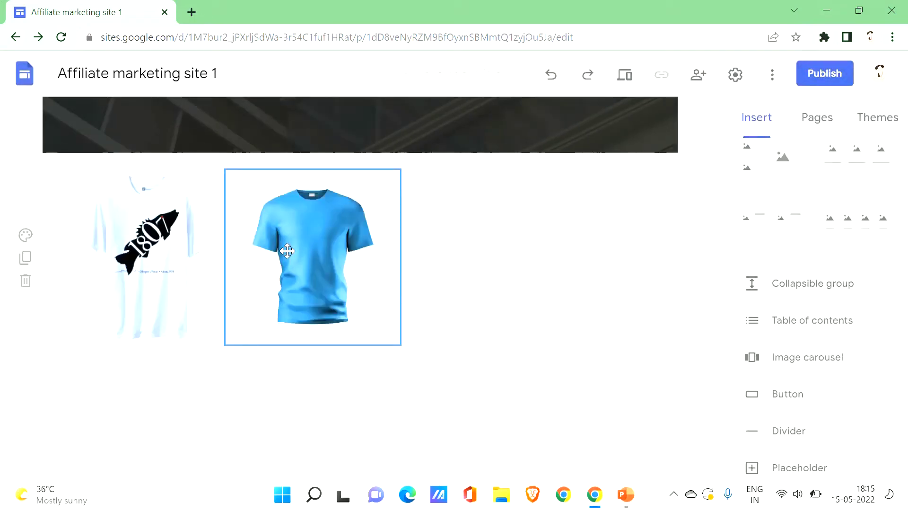
{"action": "left_click", "coordinate": [287, 251]}
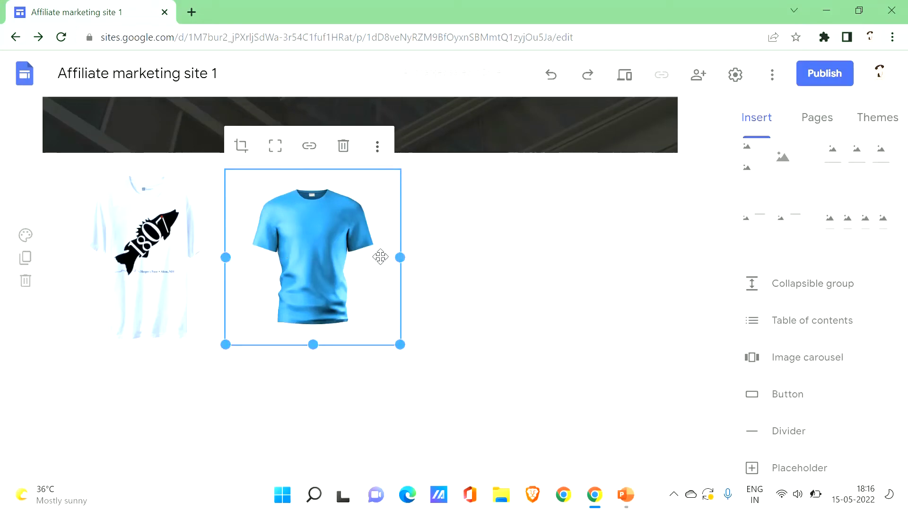
{"action": "left_click_drag", "start_coordinate": [377, 214], "coordinate": [529, 237]}
{"action": "left_click_drag", "start_coordinate": [140, 244], "coordinate": [246, 255]}
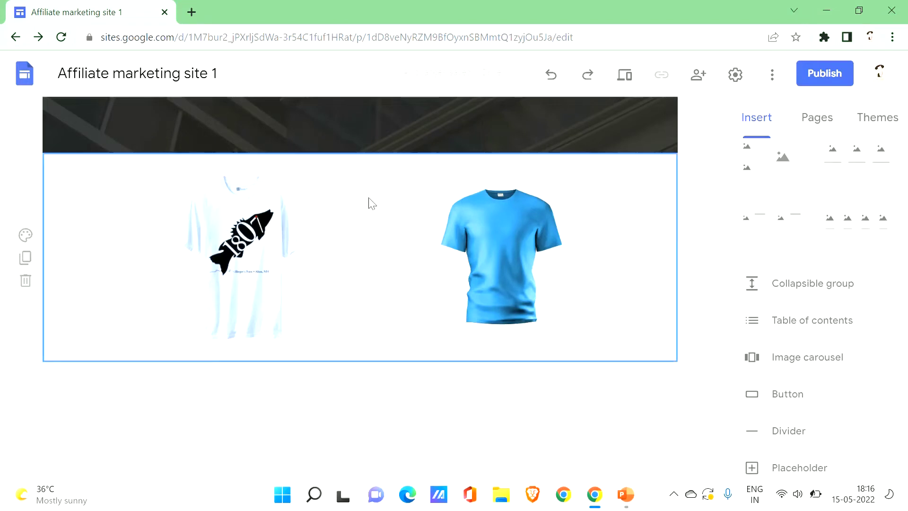
{"action": "left_click", "coordinate": [494, 253]}
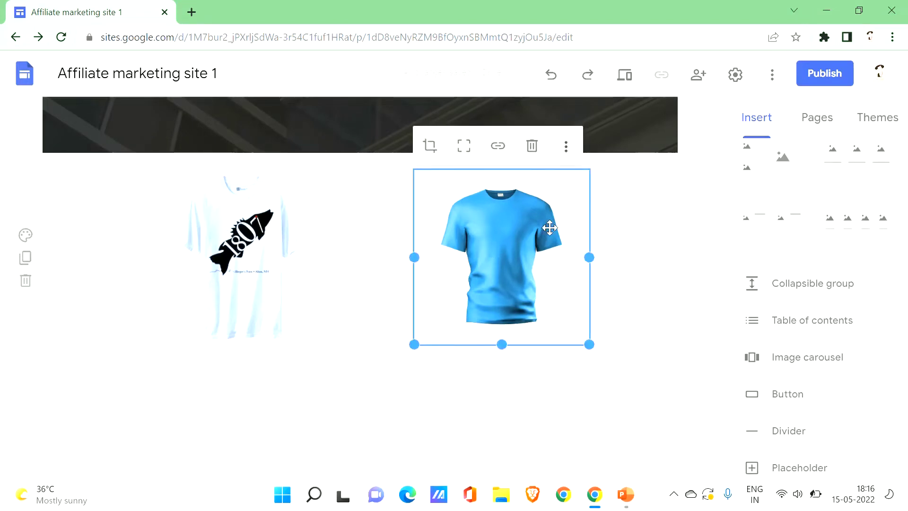
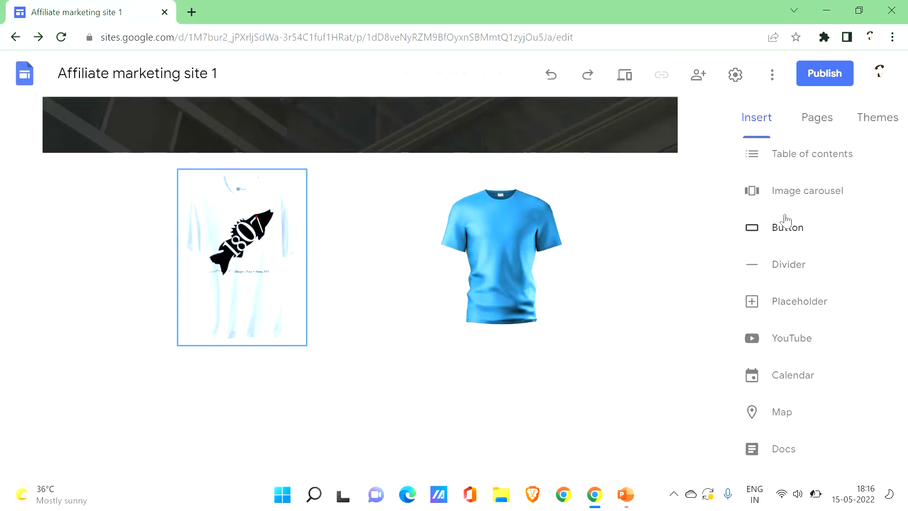
- Insert a button named "BUY NOW" with the copied Amazon product link and place it beneath the 1807 T-shirt
{"action": "left_click", "coordinate": [787, 224]}
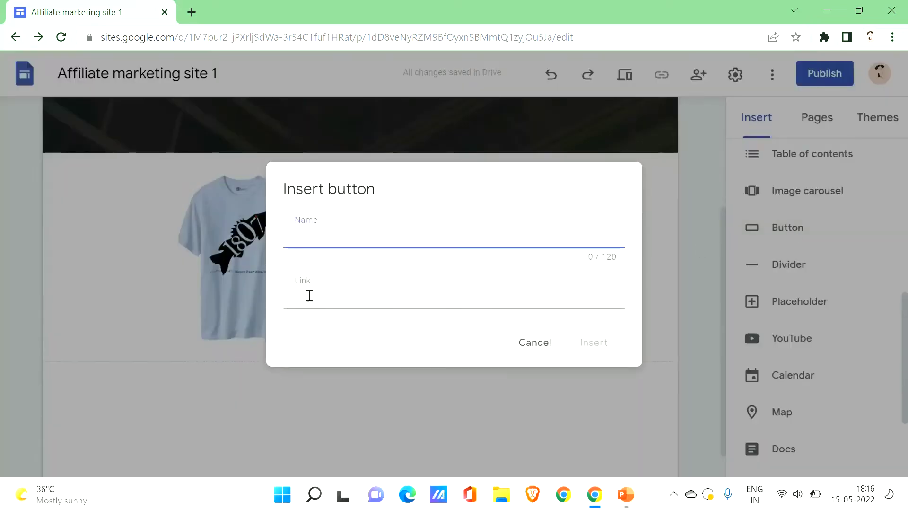
{"action": "left_click", "coordinate": [331, 255]}
{"action": "left_click", "coordinate": [328, 247]}
{"action": "type", "text": "Buy"}
{"action": "key", "text": "BackSpace"}
{"action": "type", "text": "BU"}
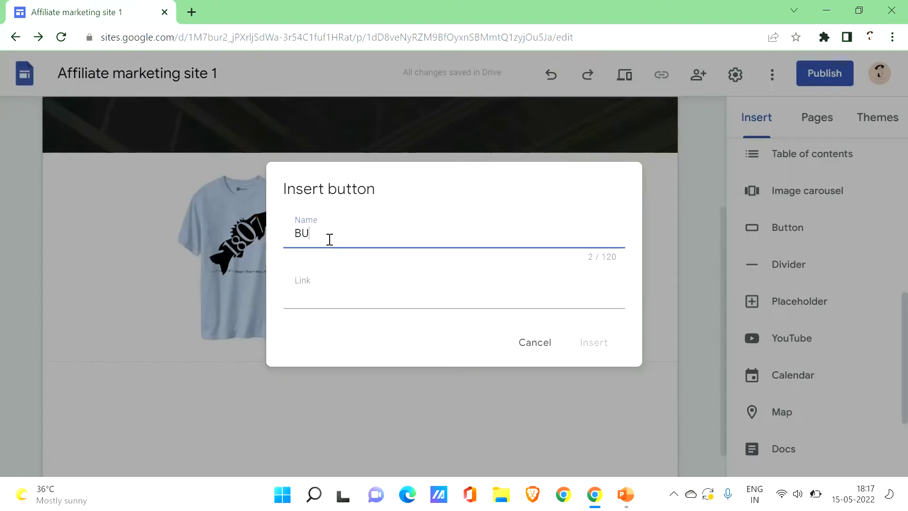
{"action": "type", "text": "Y NOW"}
{"action": "left_click", "coordinate": [357, 297]}
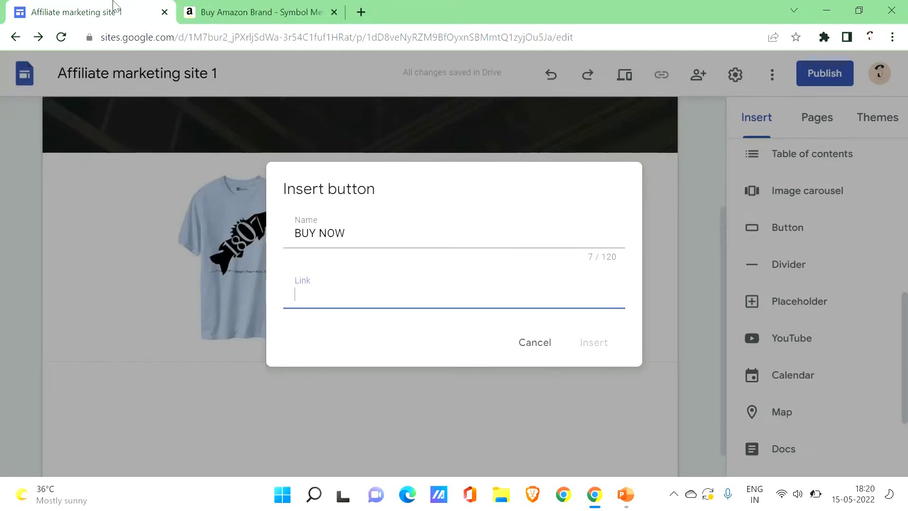
{"action": "key", "text": "ctrl+v"}
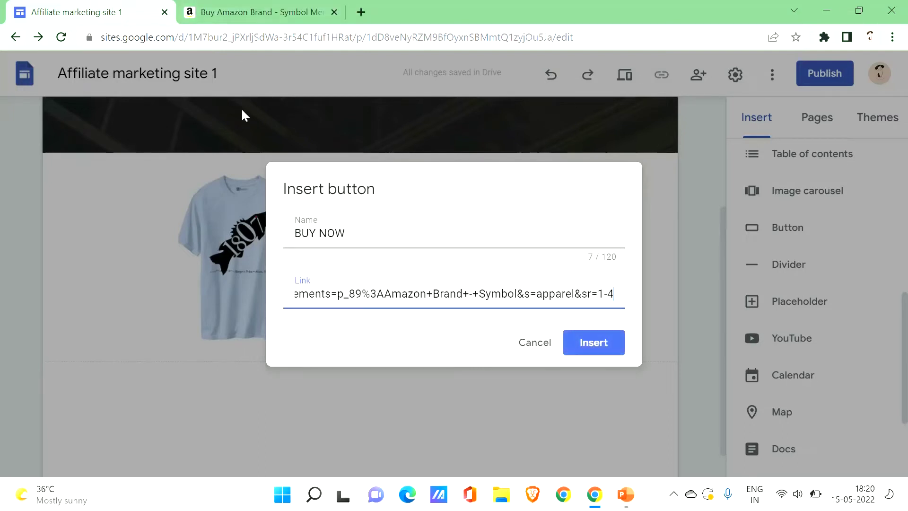
{"action": "left_click", "coordinate": [594, 343]}
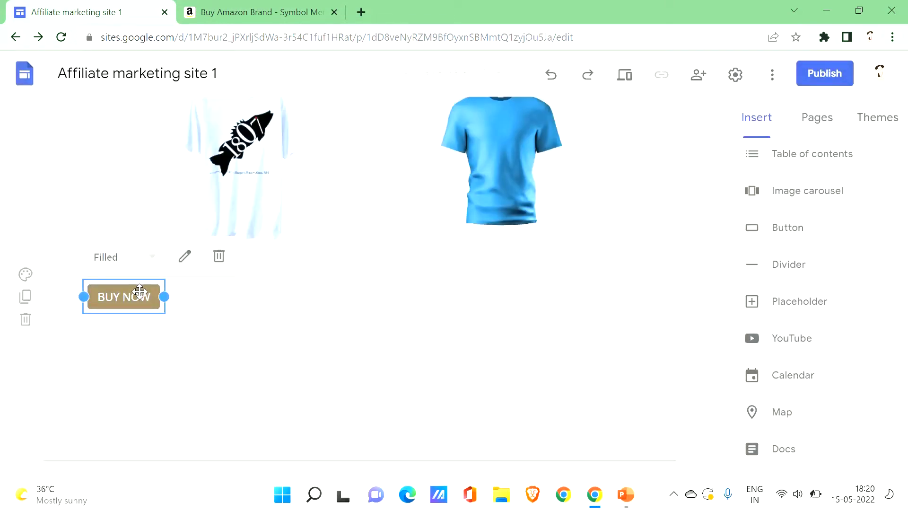
{"action": "left_click_drag", "start_coordinate": [142, 294], "coordinate": [332, 280]}
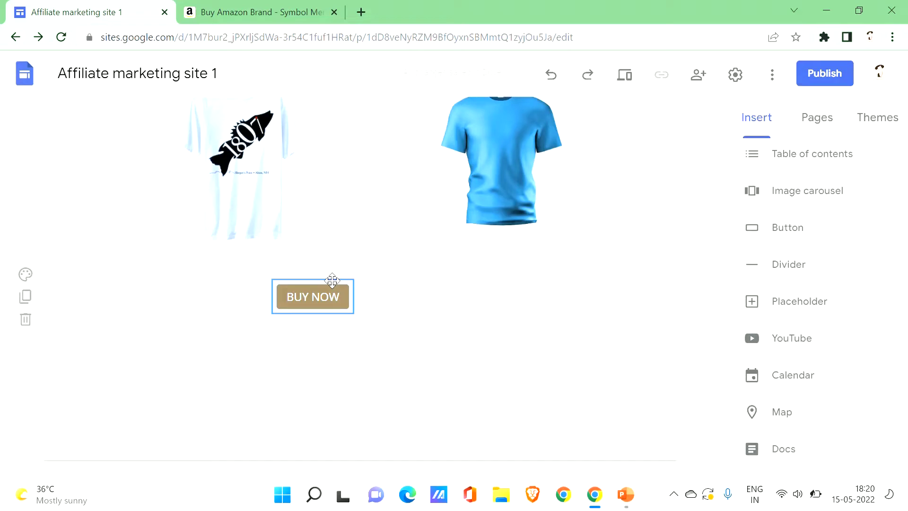
{"action": "left_click_drag", "start_coordinate": [331, 283], "coordinate": [299, 282]}
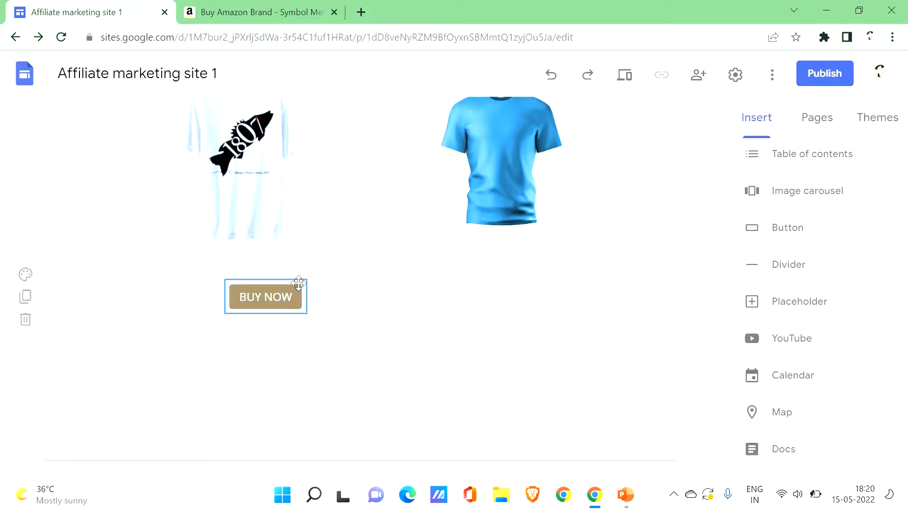
- Try the Outlined and Text styles on the BUY NOW button and return it to Filled
{"action": "left_click", "coordinate": [260, 306]}
{"action": "left_click", "coordinate": [292, 257]}
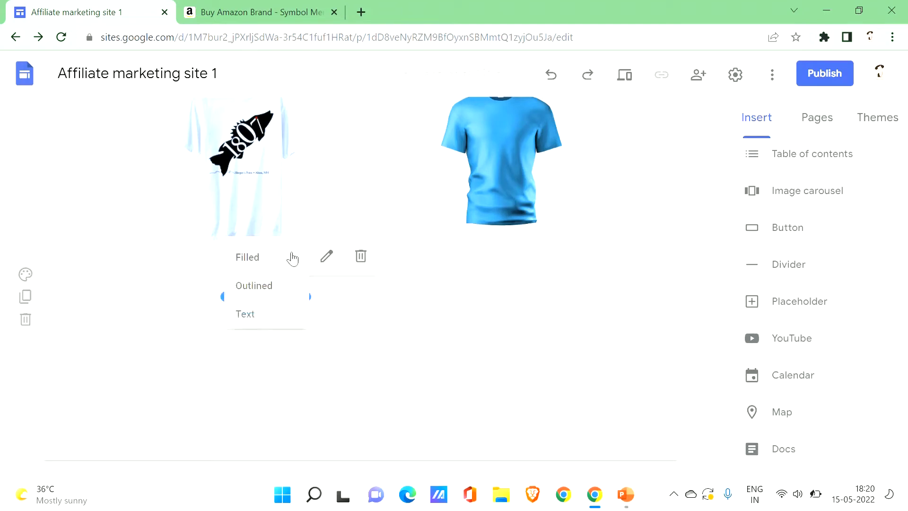
{"action": "left_click", "coordinate": [269, 295]}
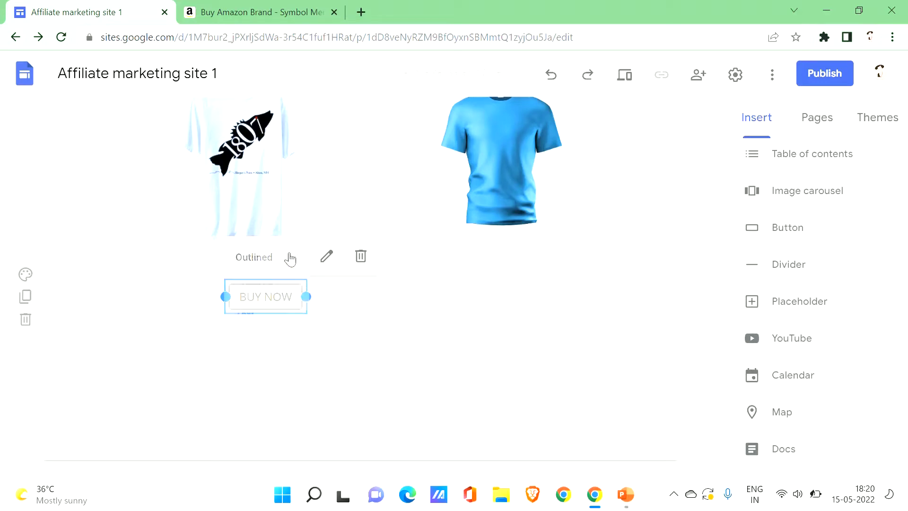
{"action": "left_click", "coordinate": [290, 259]}
{"action": "left_click", "coordinate": [267, 309]}
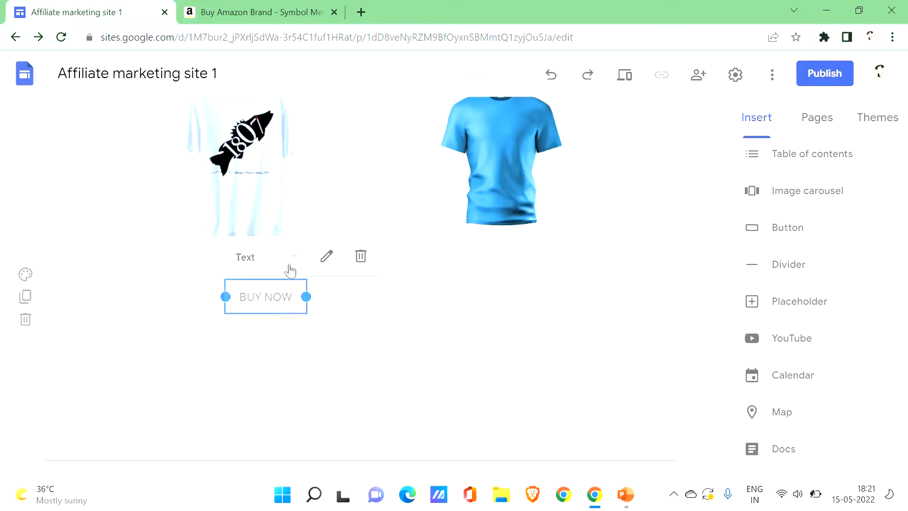
{"action": "left_click", "coordinate": [284, 268]}
{"action": "left_click", "coordinate": [264, 263]}
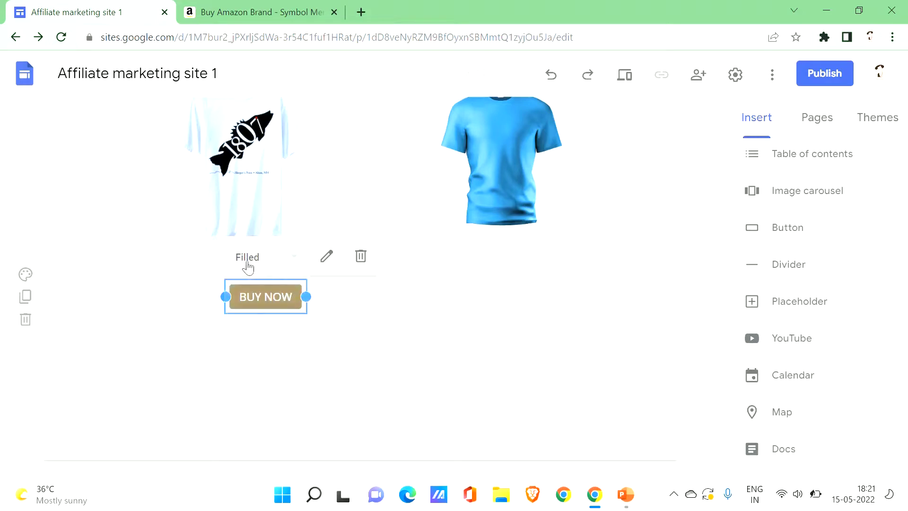
- Move the BUY NOW button rightward, closer to the middle of its section
{"action": "left_click_drag", "start_coordinate": [273, 296], "coordinate": [309, 283]}
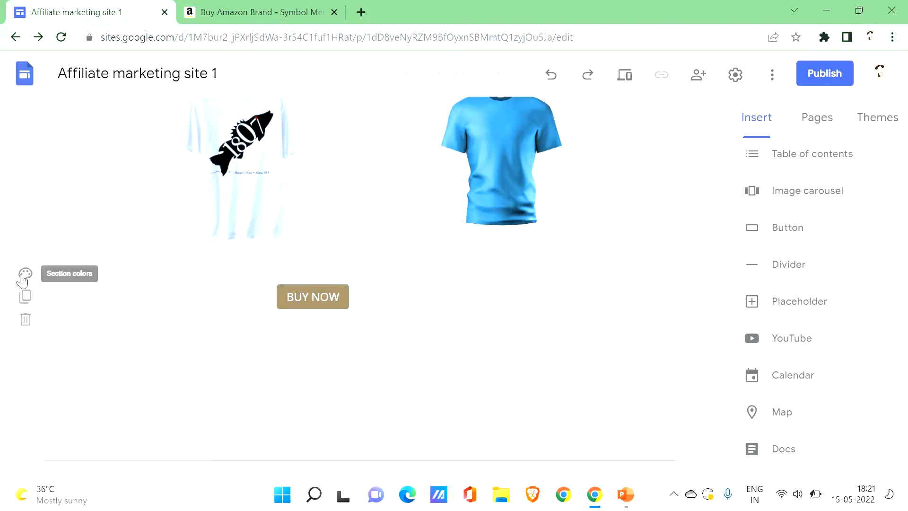
- Try the section colors Style 3, Style 2 and Style 1 on the BUY NOW section
{"action": "left_click", "coordinate": [23, 278]}
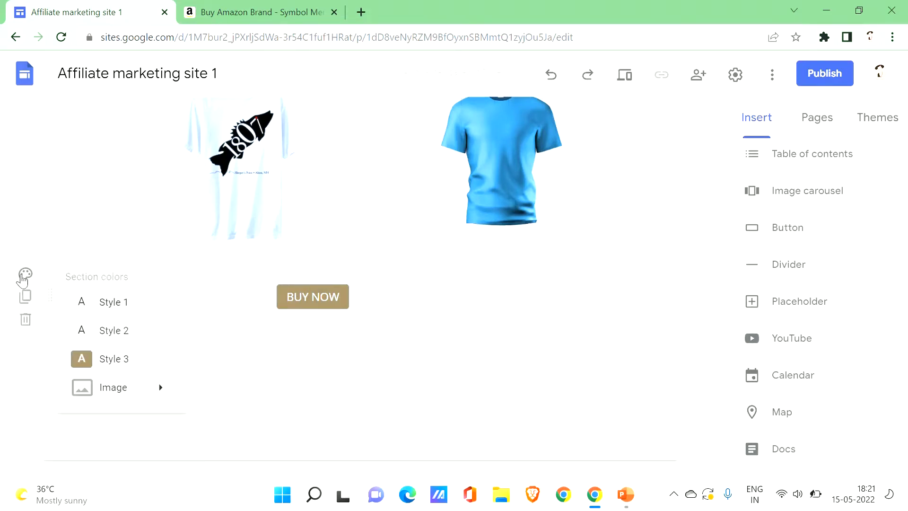
{"action": "left_click", "coordinate": [138, 371]}
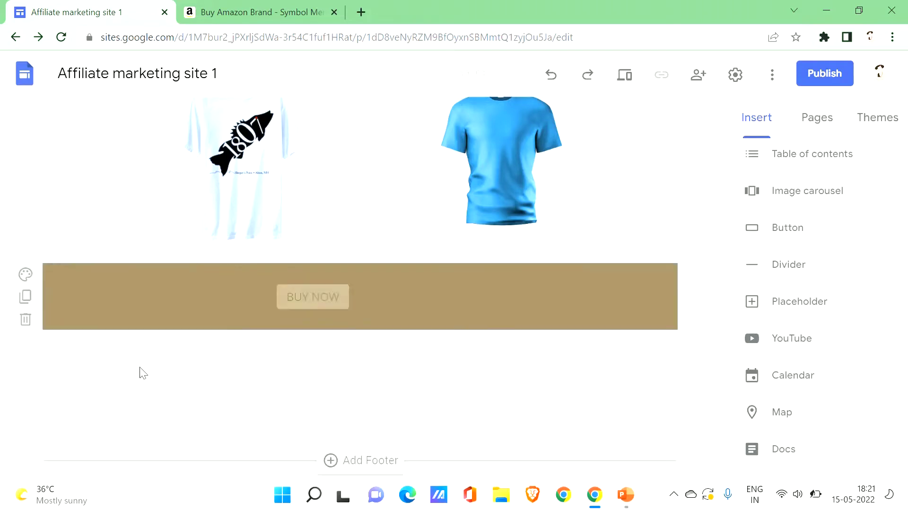
{"action": "left_click", "coordinate": [27, 279]}
{"action": "mouse_move", "coordinate": [136, 406]}
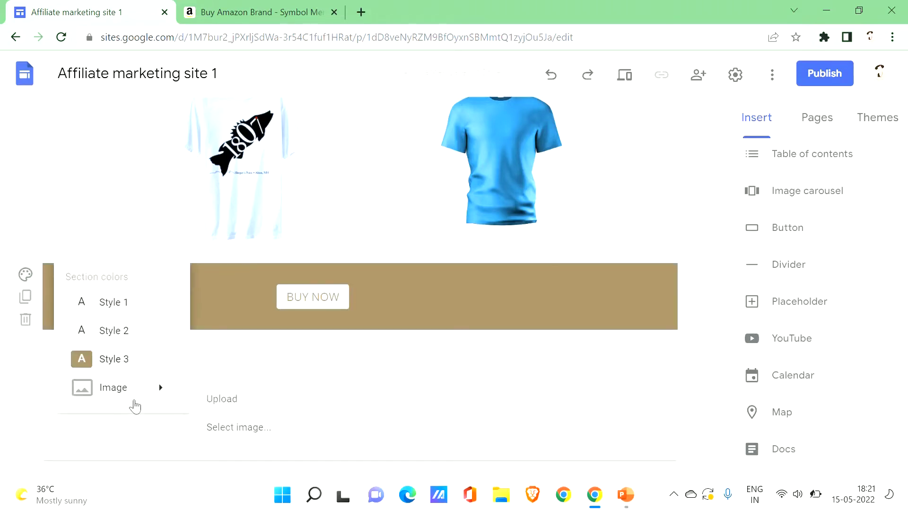
{"action": "left_click", "coordinate": [126, 330]}
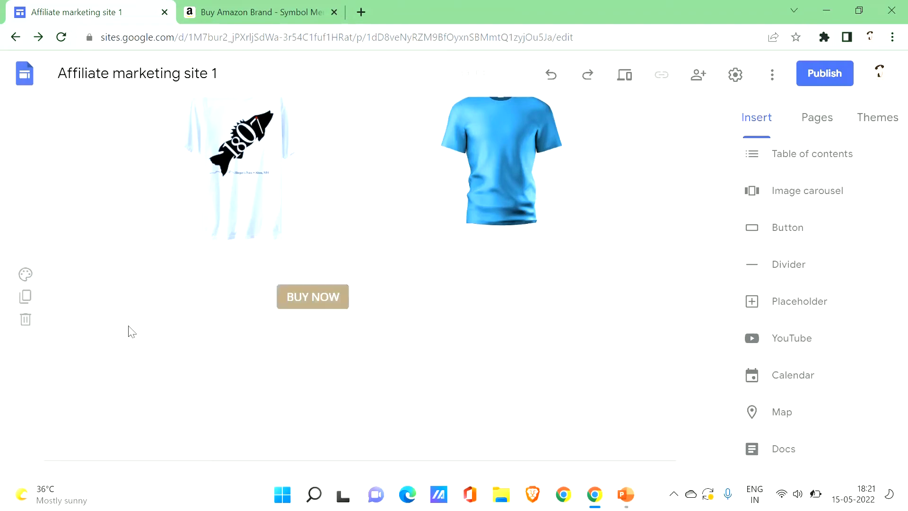
{"action": "left_click", "coordinate": [26, 274]}
{"action": "left_click", "coordinate": [107, 302]}
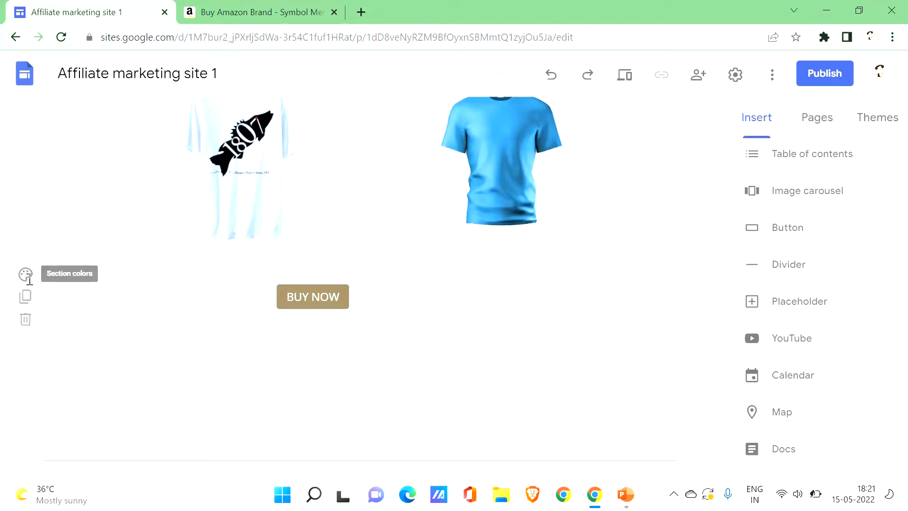
- Apply section color Style 3 to the BUY NOW section
{"action": "left_click", "coordinate": [27, 279]}
{"action": "left_click", "coordinate": [114, 358]}
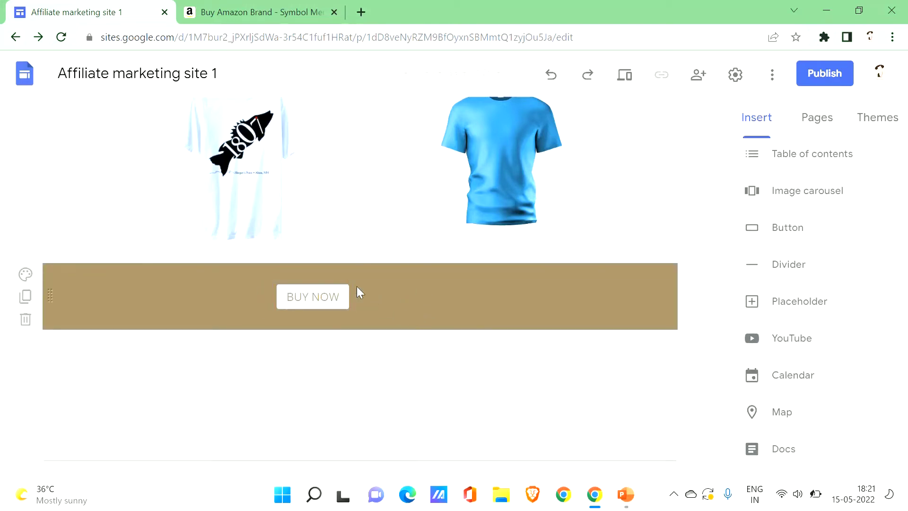
{"action": "left_click", "coordinate": [26, 274]}
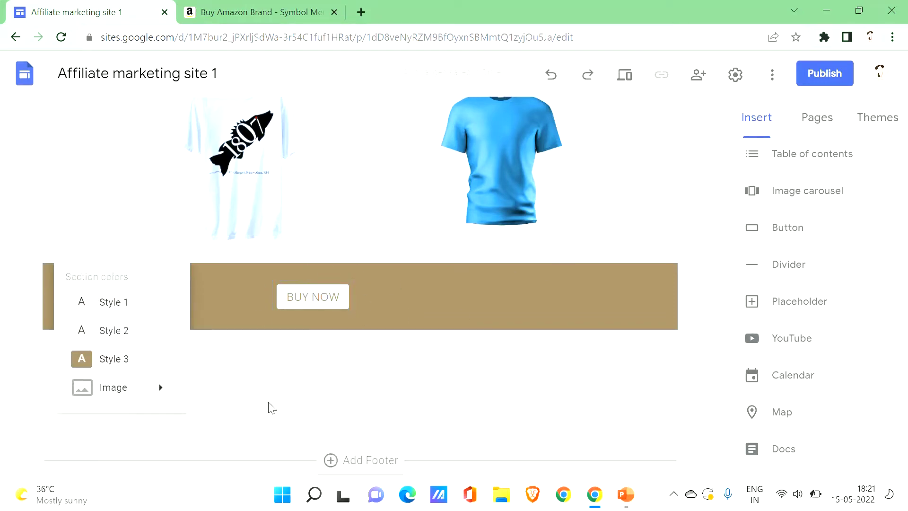
{"action": "mouse_move", "coordinate": [119, 392]}
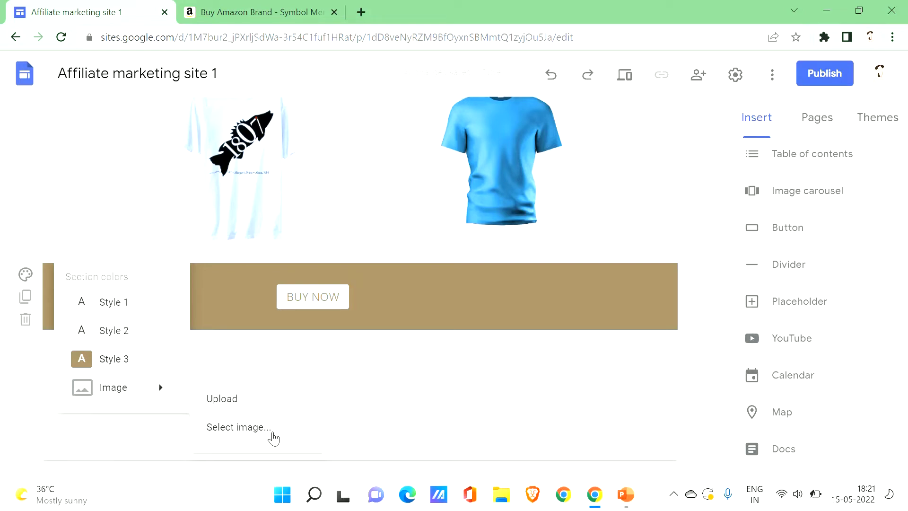
{"action": "left_click", "coordinate": [426, 420]}
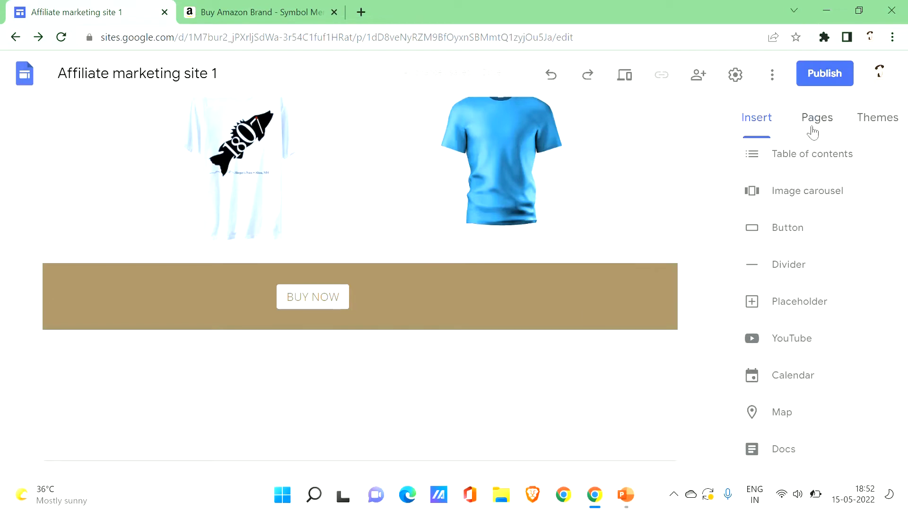
- Add a new page named PRODUCTS to the site
{"action": "left_click", "coordinate": [813, 130]}
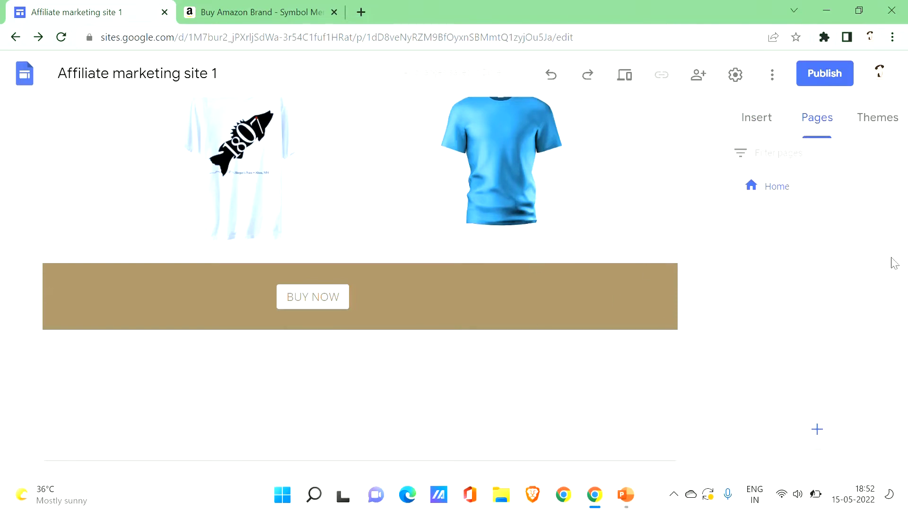
{"action": "left_click", "coordinate": [817, 429]}
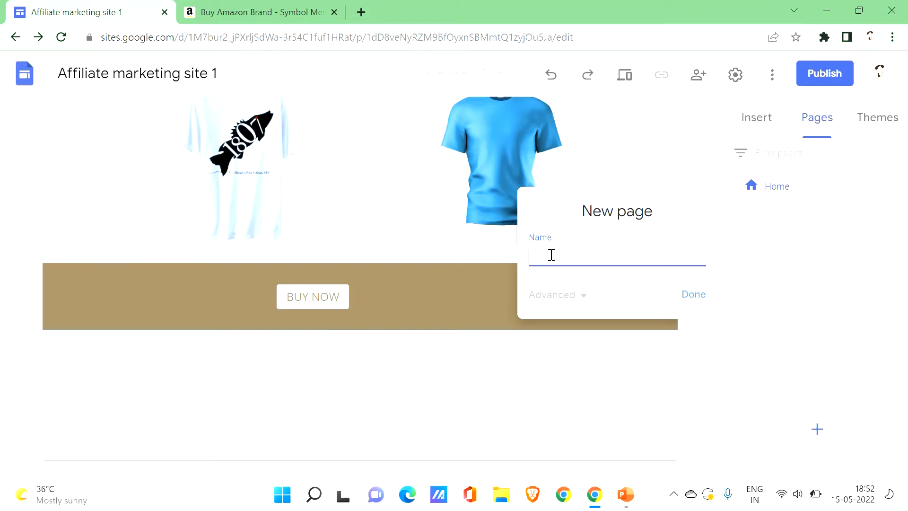
{"action": "type", "text": "PRODUCTS"}
{"action": "left_click", "coordinate": [691, 296]}
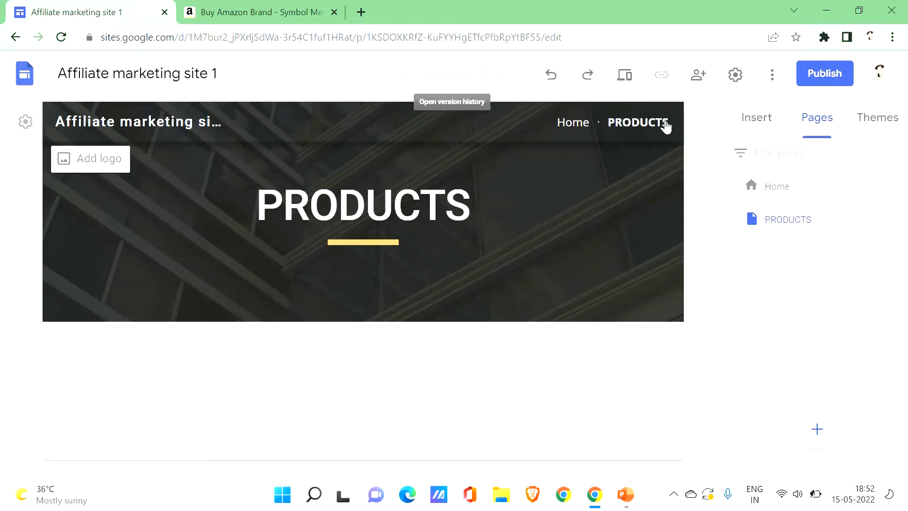
- View the Home page through the site navigation and return to the PRODUCTS page
{"action": "left_click", "coordinate": [580, 131]}
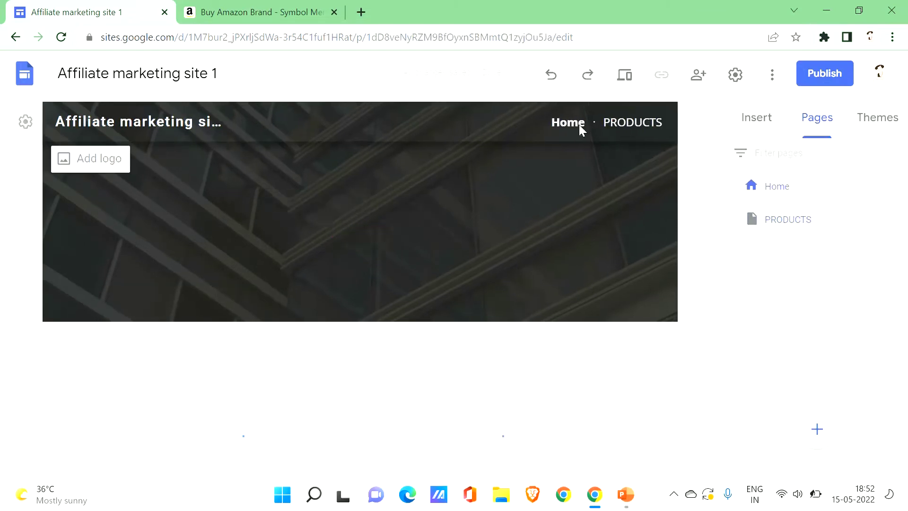
{"action": "left_click_drag", "start_coordinate": [662, 124], "coordinate": [627, 128]}
{"action": "left_click", "coordinate": [628, 127]}
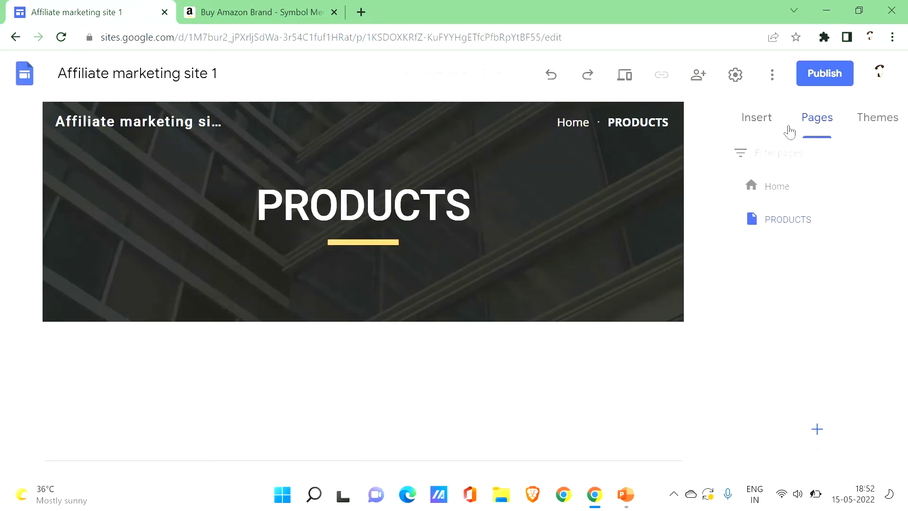
- Add two more pages to the site, named CONTACT US and XYZ
{"action": "left_click", "coordinate": [817, 431]}
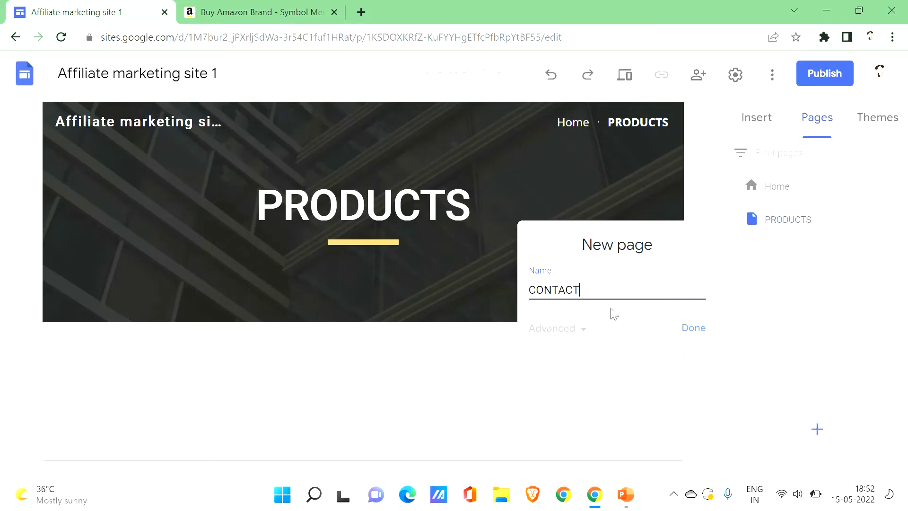
{"action": "left_click", "coordinate": [682, 328]}
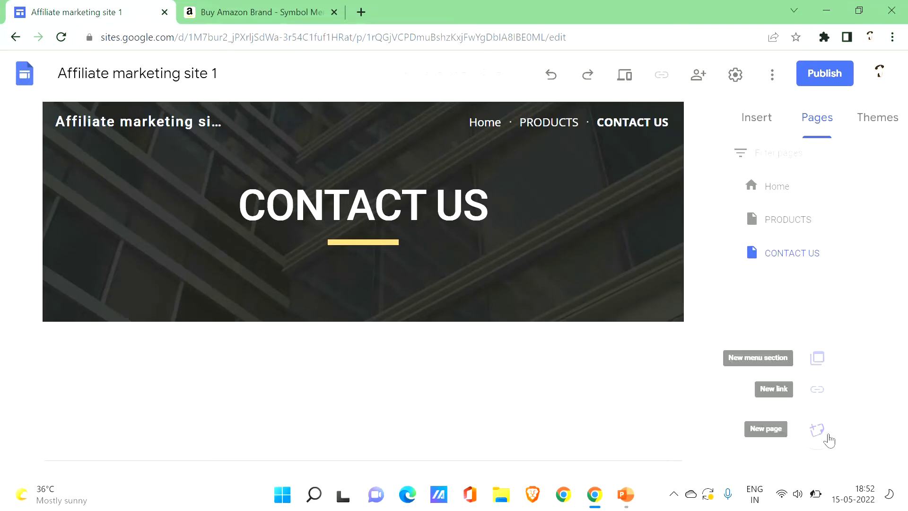
{"action": "left_click", "coordinate": [828, 439]}
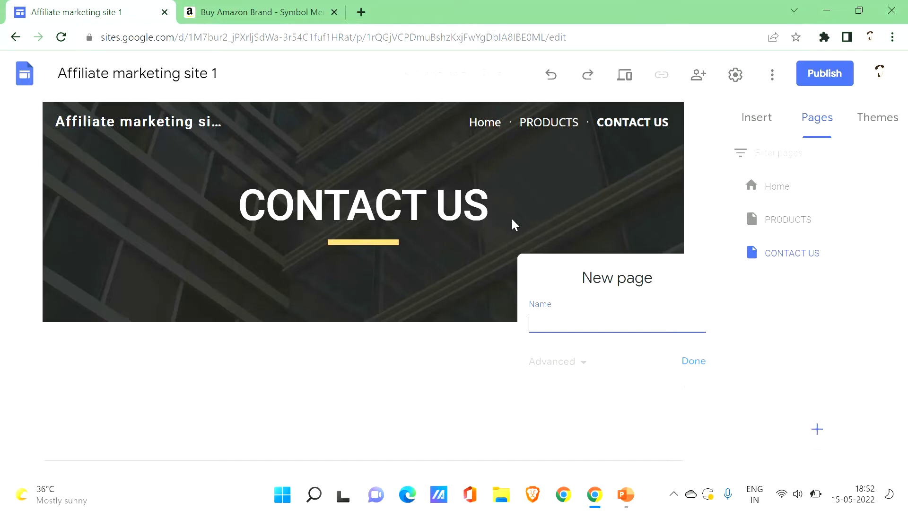
{"action": "type", "text": "XYZ"}
{"action": "left_click", "coordinate": [695, 364]}
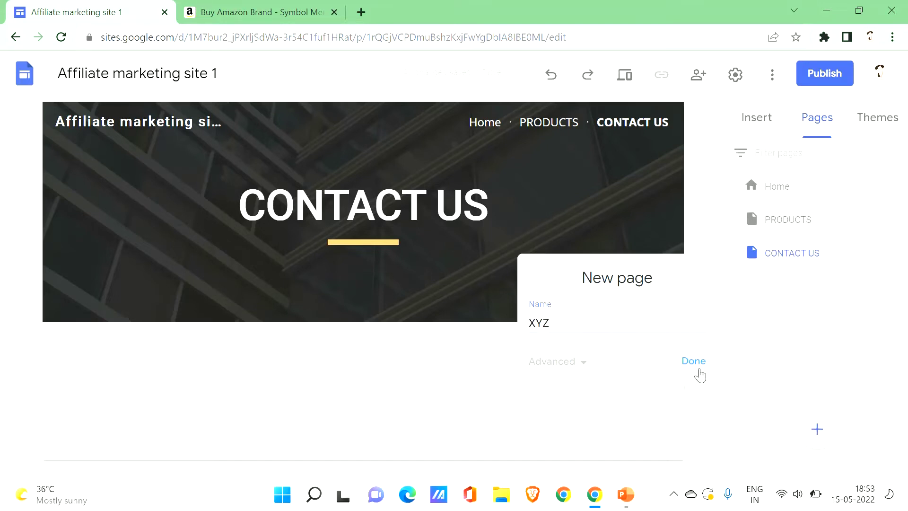
- View the CONTACT US, PRODUCTS and Home pages through the site navigation and return to the PRODUCTS page
{"action": "left_click", "coordinate": [594, 122]}
{"action": "left_click", "coordinate": [525, 122]}
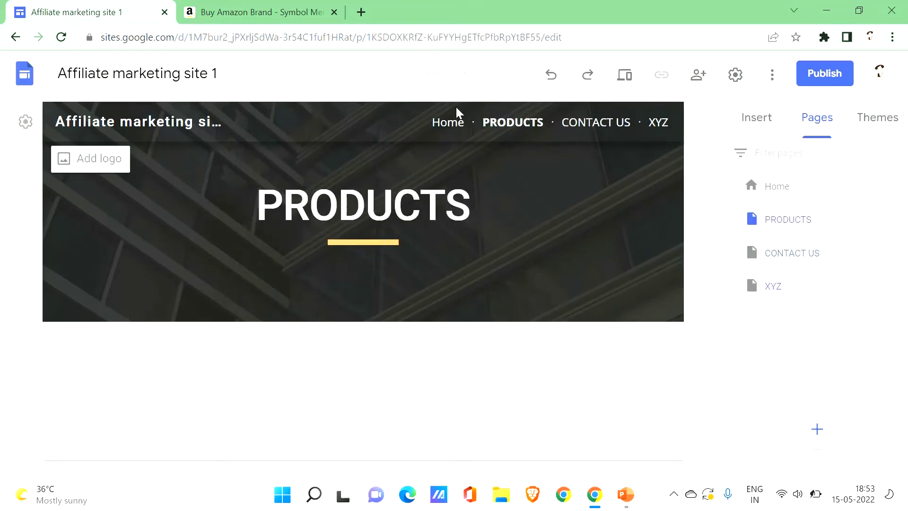
{"action": "left_click", "coordinate": [449, 122]}
{"action": "left_click", "coordinate": [488, 124]}
- Insert the content block with three captioned images in a row on the PRODUCTS page
{"action": "left_click", "coordinate": [748, 127]}
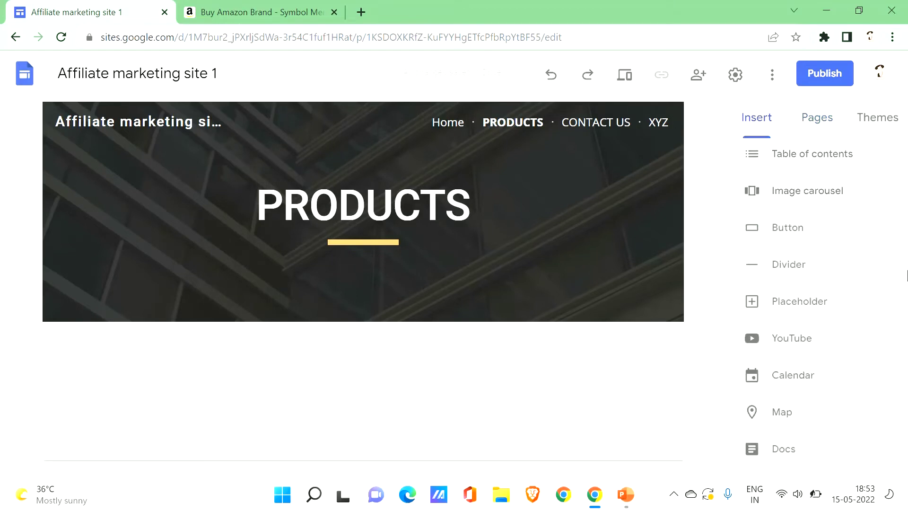
{"action": "scroll", "coordinate": [906, 366], "scroll_direction": "up", "scroll_amount": 10}
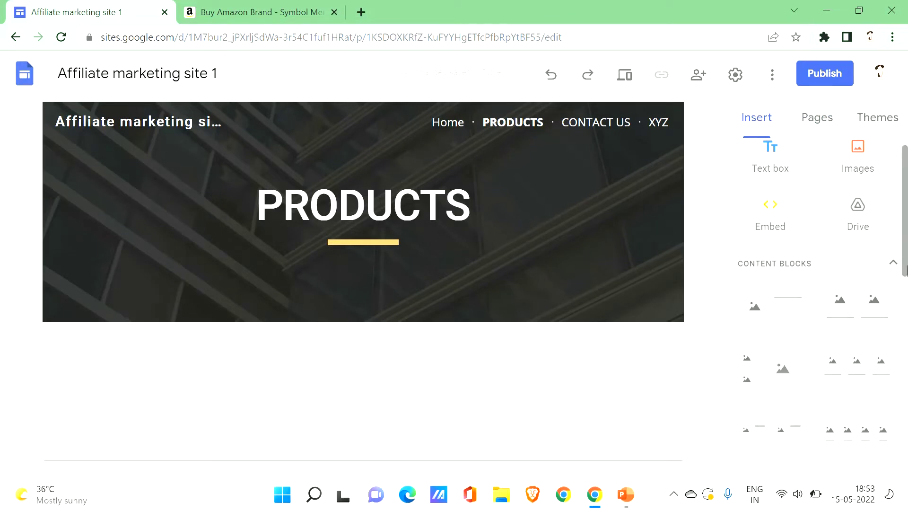
{"action": "scroll", "coordinate": [904, 284], "scroll_direction": "down", "scroll_amount": 4}
{"action": "scroll", "coordinate": [905, 348], "scroll_direction": "up", "scroll_amount": 2}
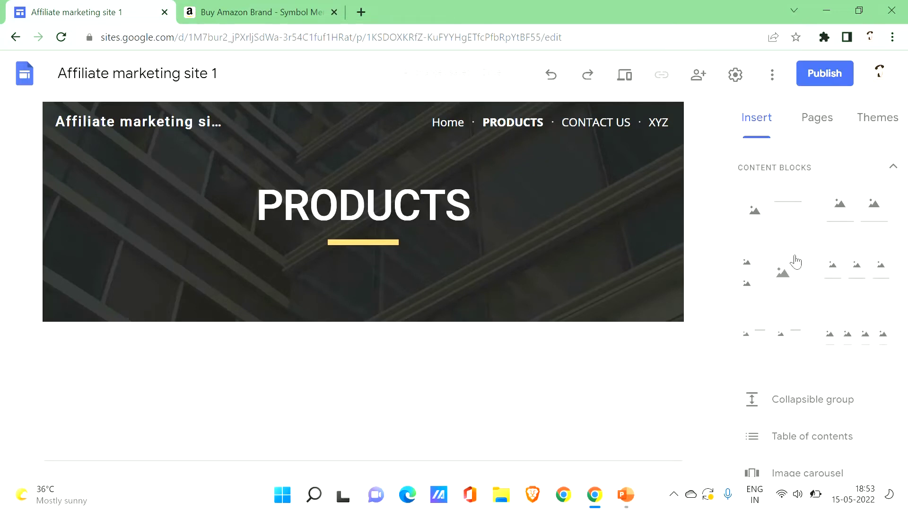
{"action": "left_click", "coordinate": [872, 285]}
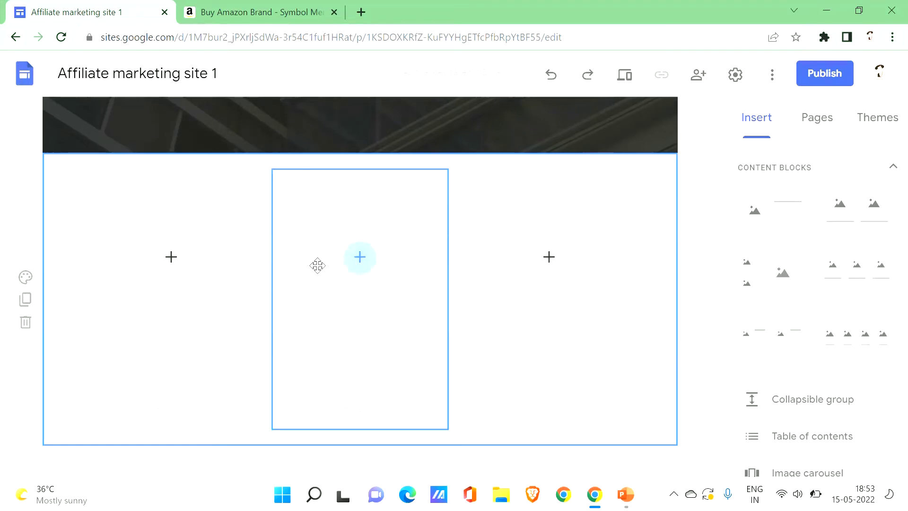
{"action": "left_click", "coordinate": [173, 278]}
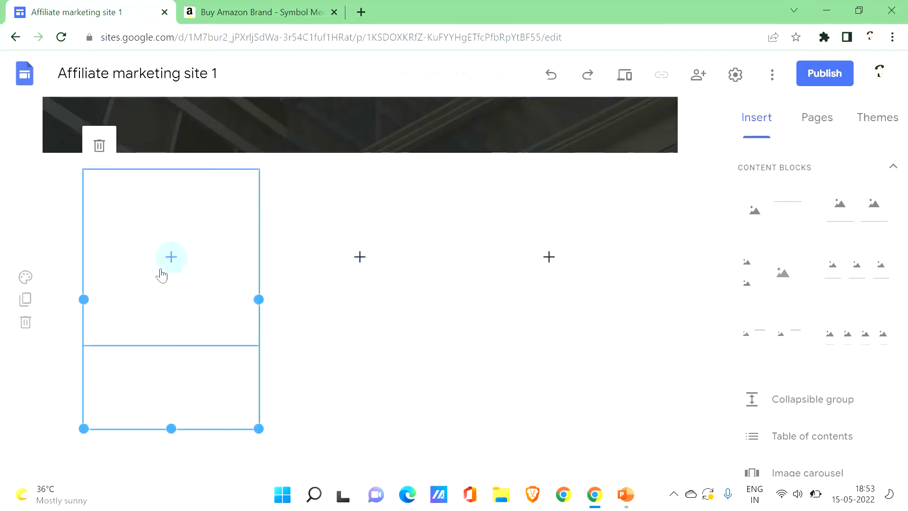
{"action": "left_click", "coordinate": [163, 269]}
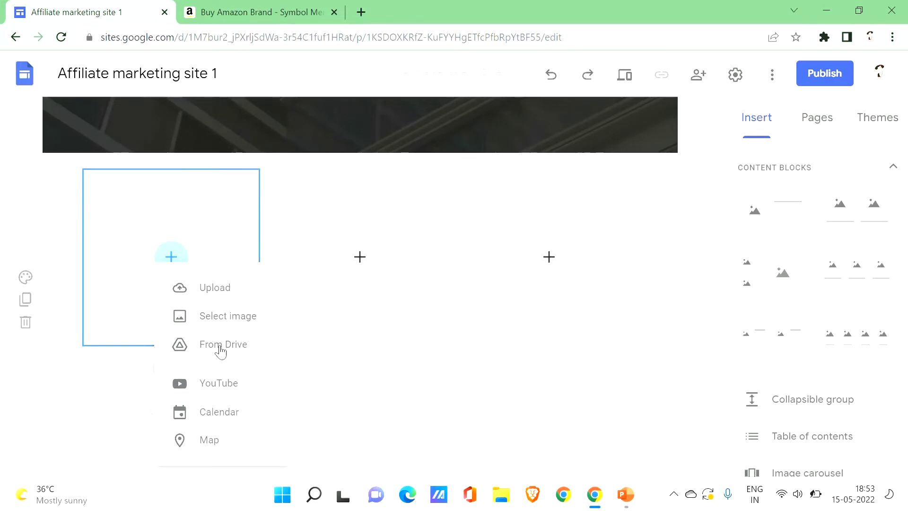
{"action": "left_click_drag", "start_coordinate": [220, 350], "coordinate": [257, 336]}
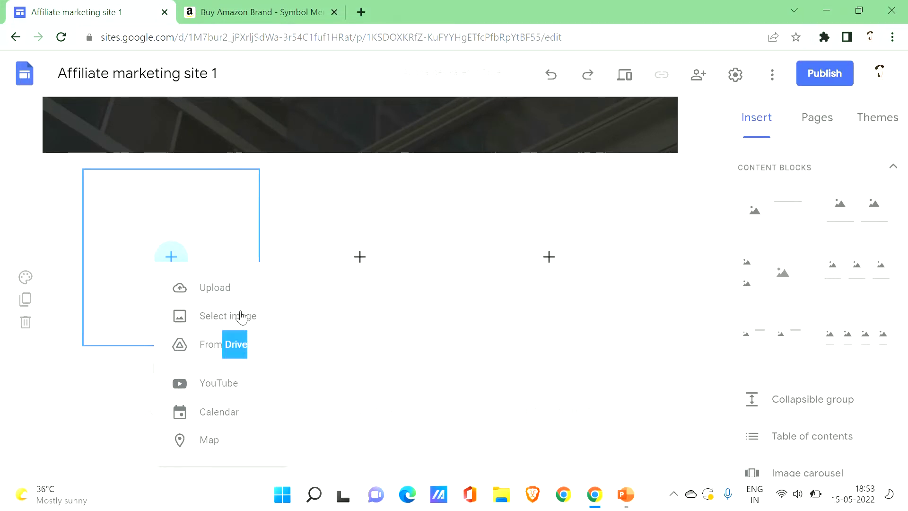
{"action": "left_click", "coordinate": [241, 317]}
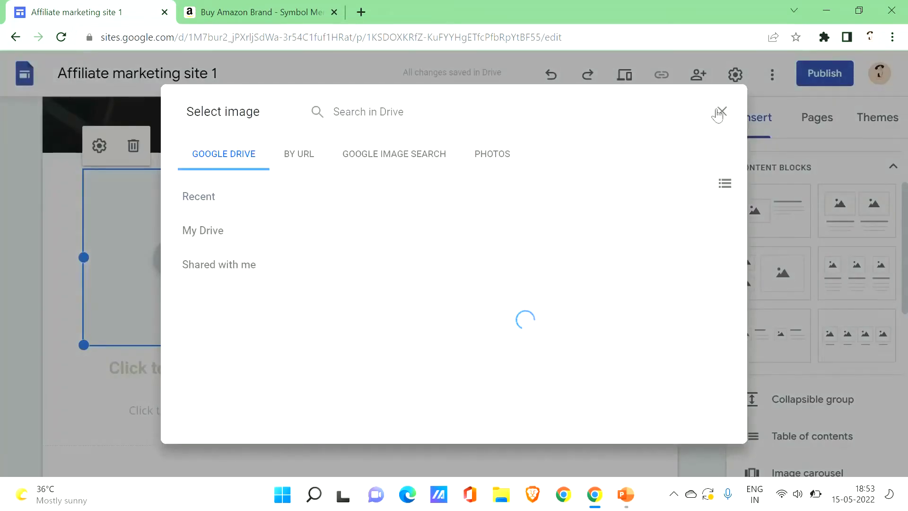
{"action": "left_click", "coordinate": [718, 113]}
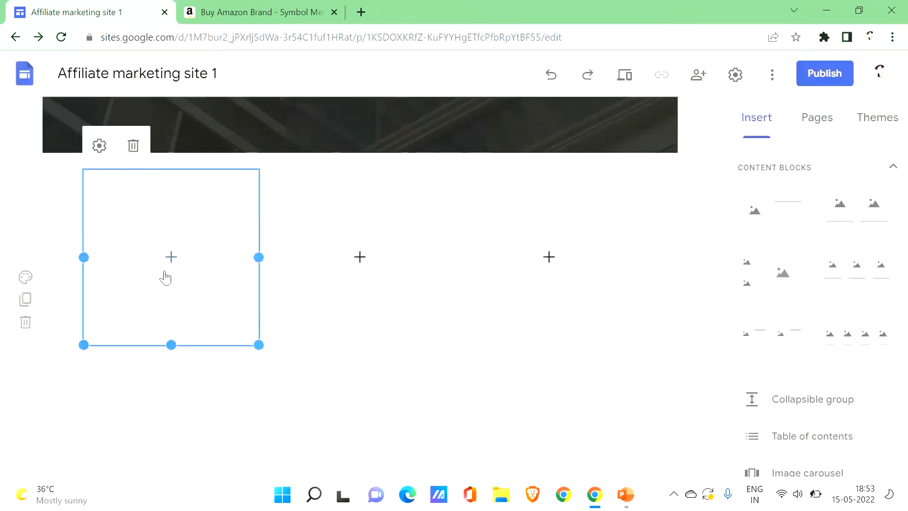
- Fill the content block's first image placeholder with the teal T-shirt photo from a Google image search for "women tshirts"
{"action": "mouse_move", "coordinate": [166, 278]}
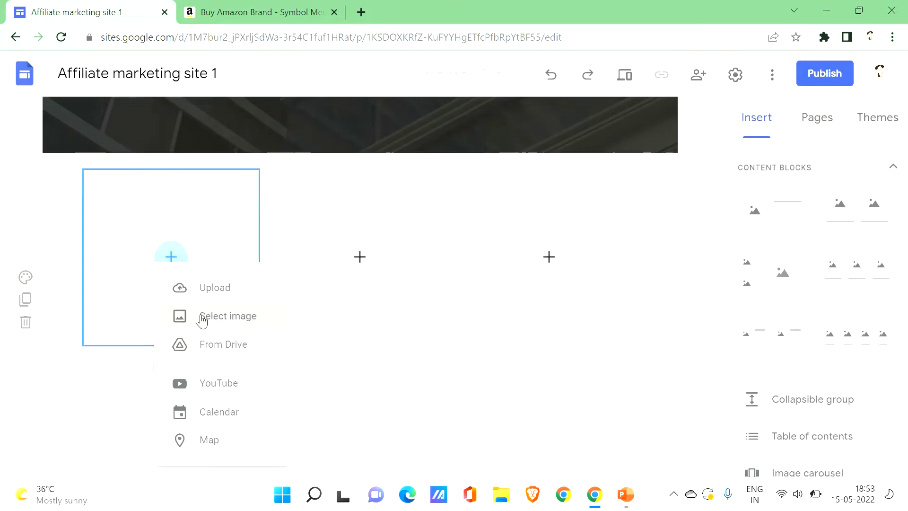
{"action": "left_click", "coordinate": [203, 320]}
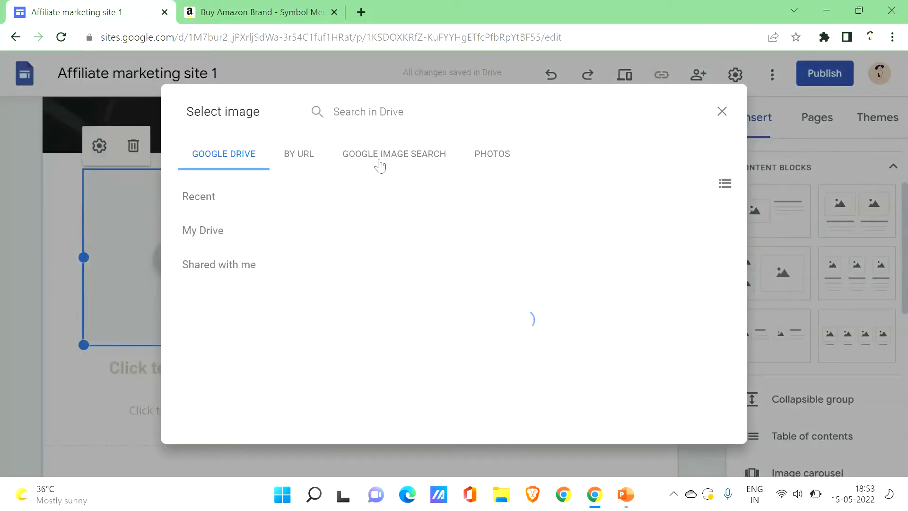
{"action": "left_click", "coordinate": [379, 160]}
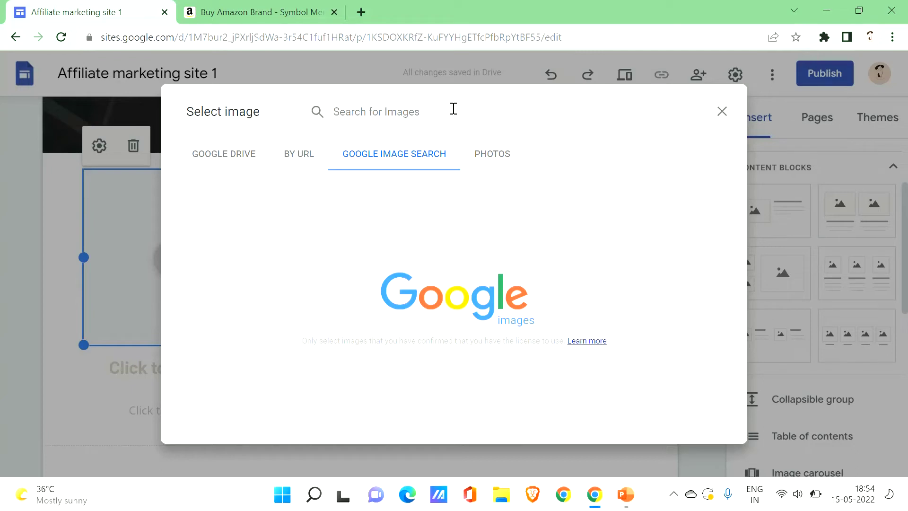
{"action": "type", "text": "women ts"}
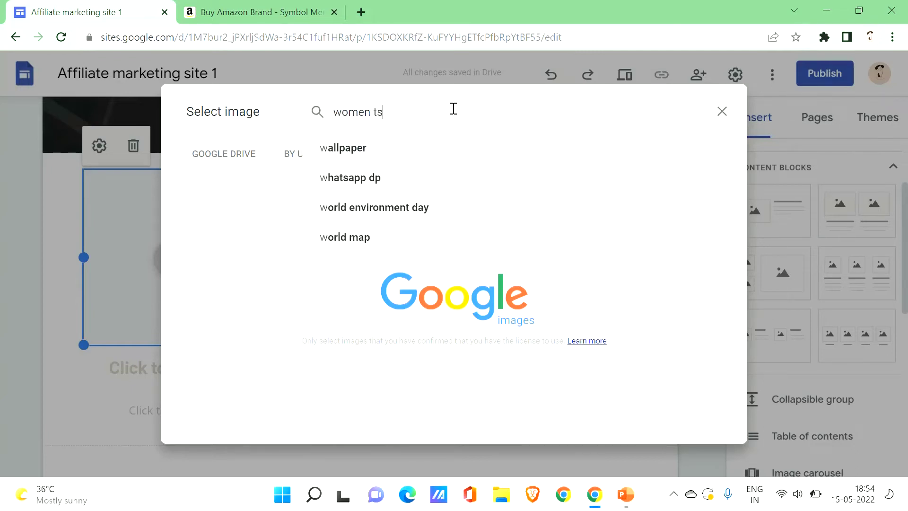
{"action": "type", "text": "hirts"}
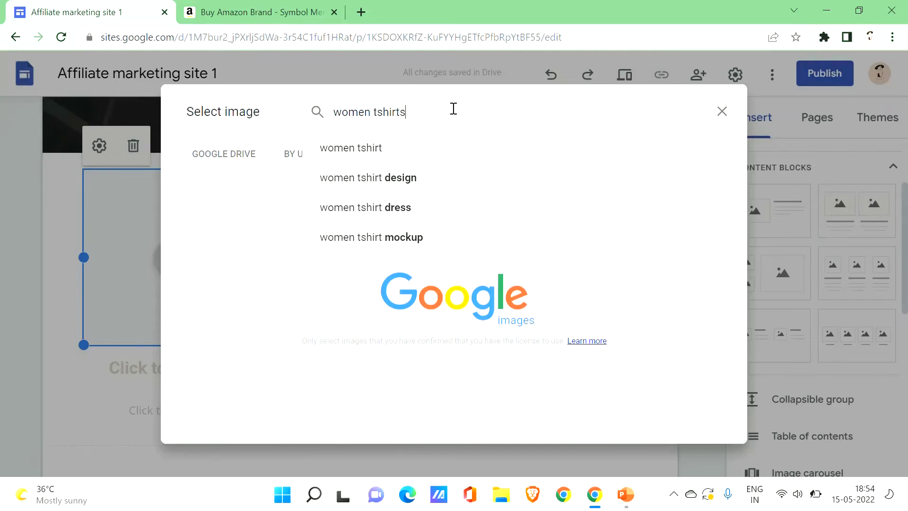
{"action": "key", "text": "Return"}
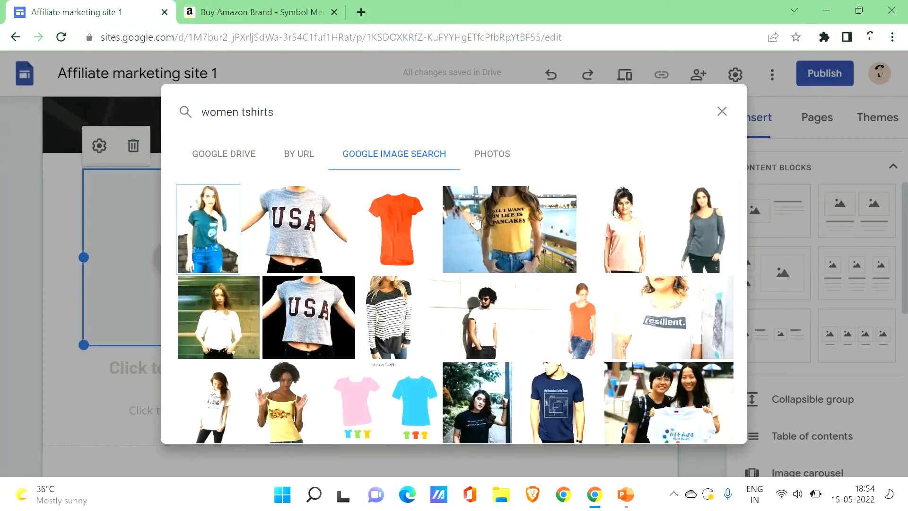
{"action": "left_click", "coordinate": [205, 239]}
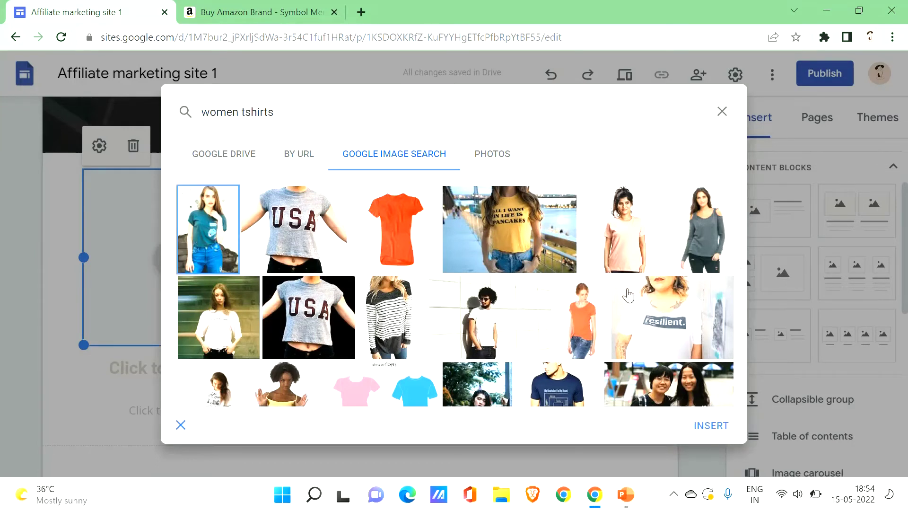
{"action": "left_click", "coordinate": [715, 429]}
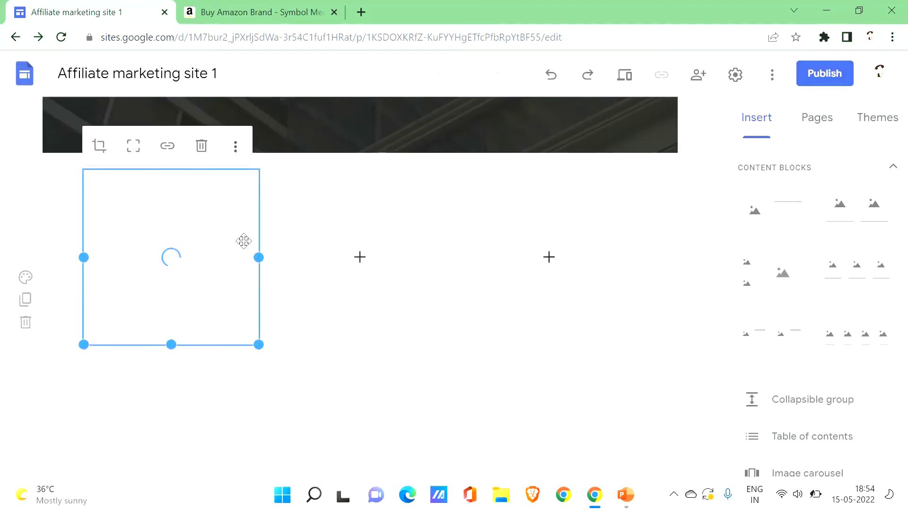
- Fill the content block's second image placeholder with the dark blue sneaker photo from a Google image search for "shoes"
{"action": "left_click", "coordinate": [341, 258]}
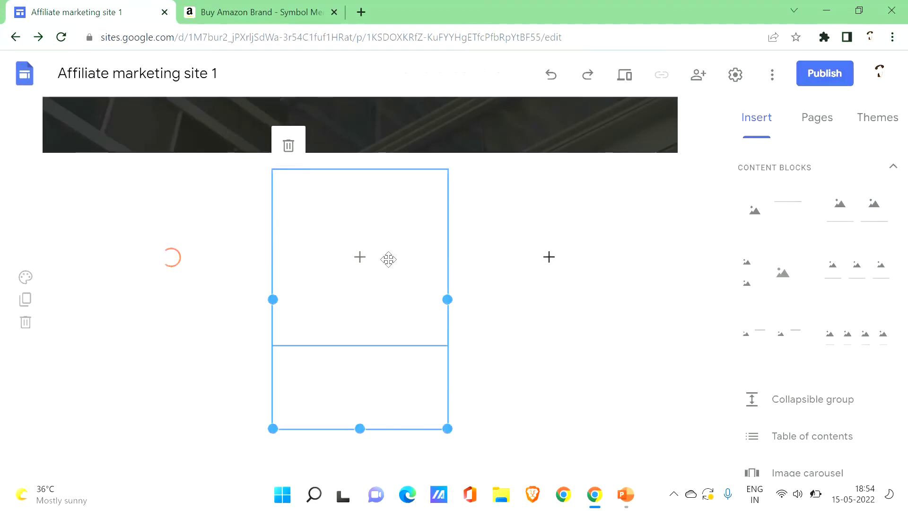
{"action": "left_click", "coordinate": [354, 268]}
{"action": "left_click", "coordinate": [357, 262]}
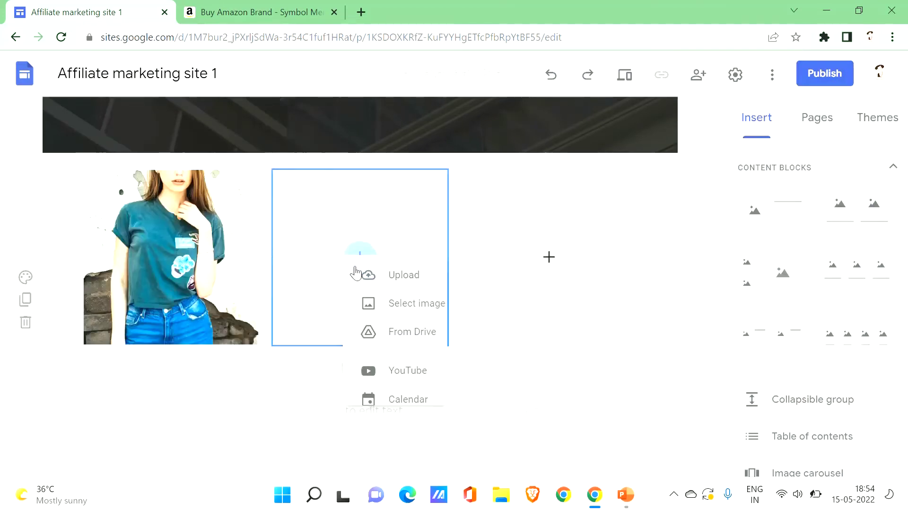
{"action": "left_click", "coordinate": [421, 314]}
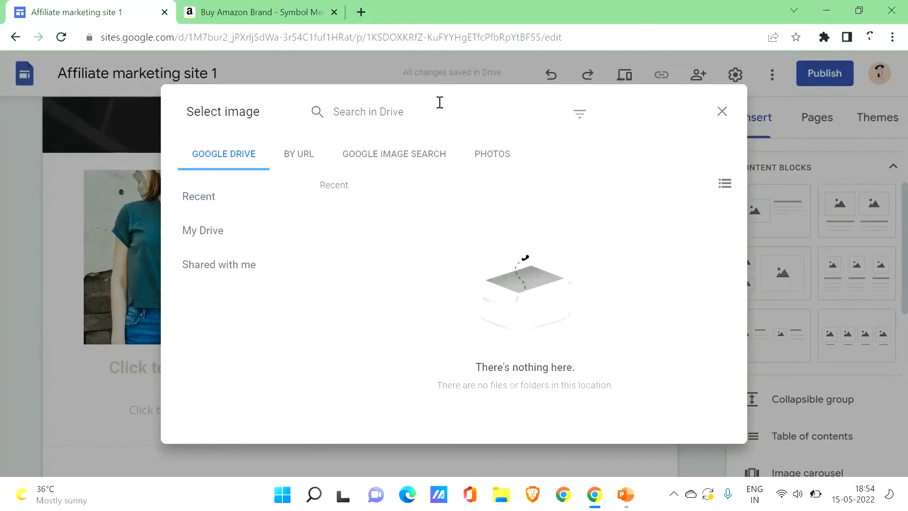
{"action": "left_click", "coordinate": [404, 161]}
{"action": "type", "text": "sho"}
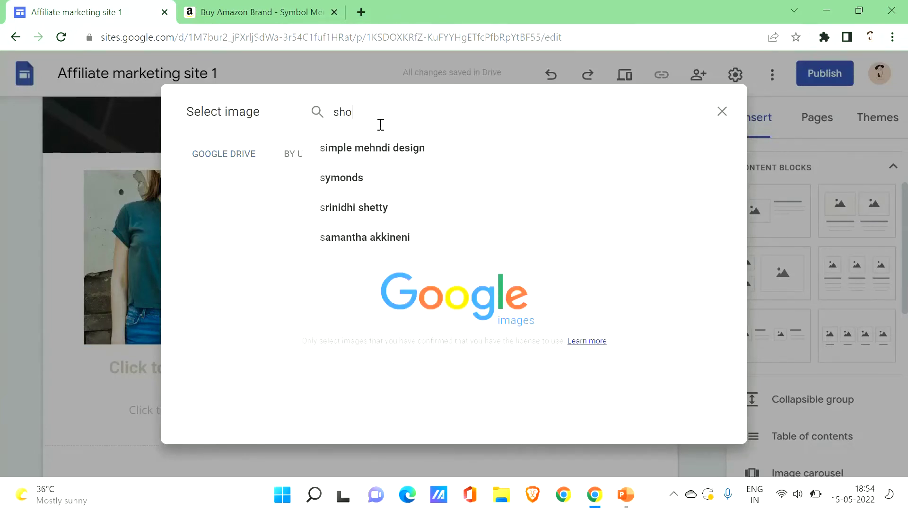
{"action": "type", "text": "es"}
{"action": "key", "text": "Return"}
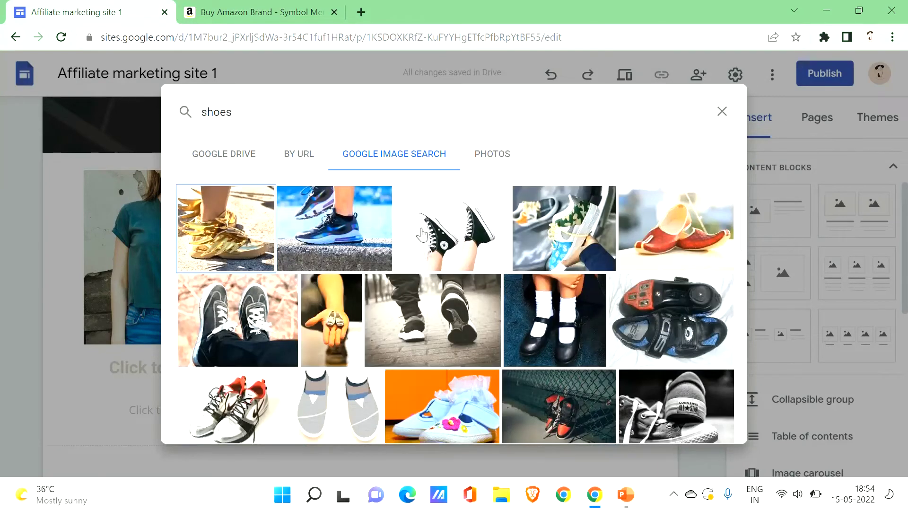
{"action": "left_click", "coordinate": [331, 238]}
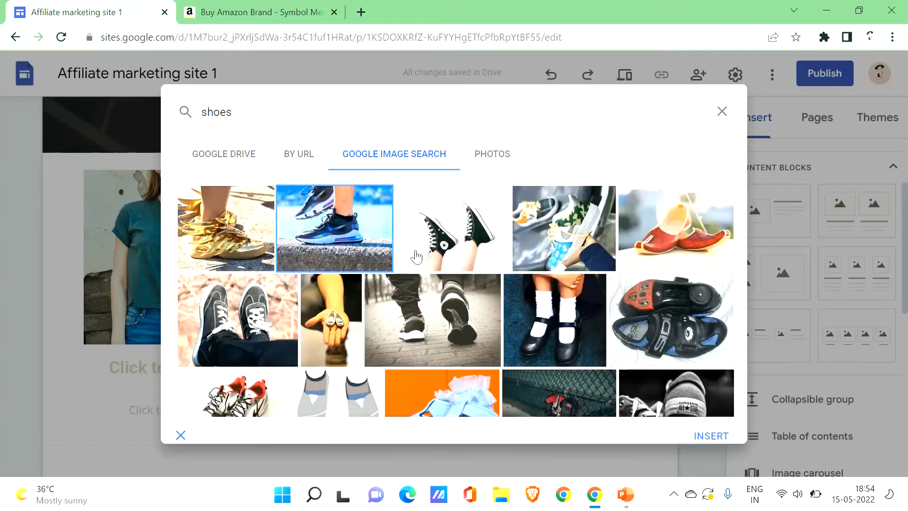
{"action": "left_click", "coordinate": [711, 425]}
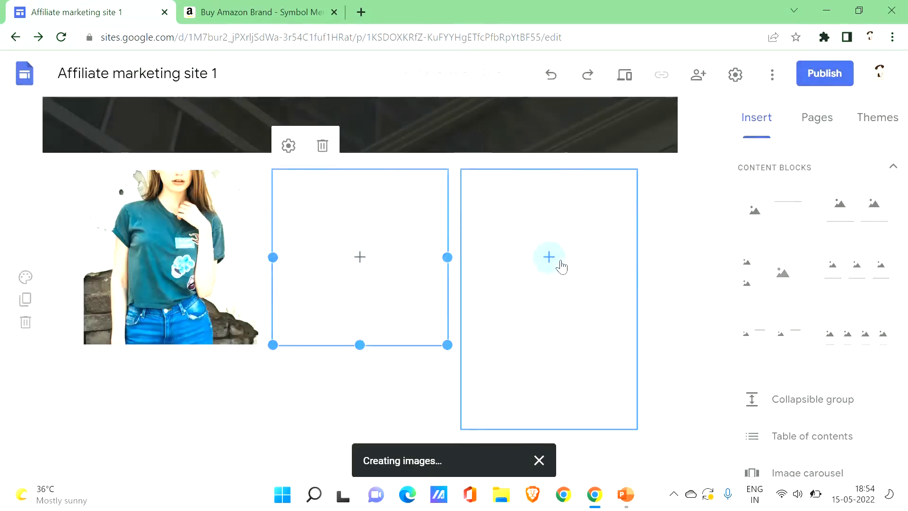
- Fill the third image placeholder with the jewelled bracelet photo from a Google image search for "bracelets for girls"
{"action": "left_click", "coordinate": [560, 264]}
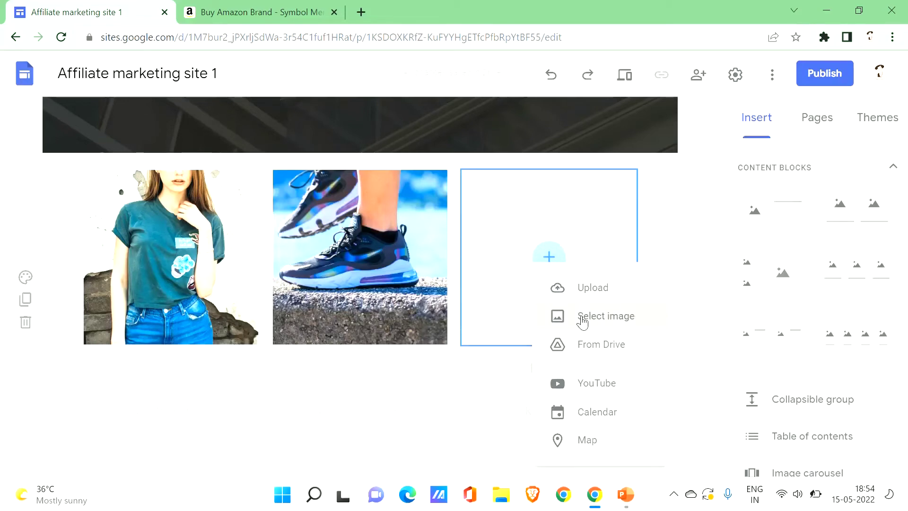
{"action": "left_click", "coordinate": [583, 322]}
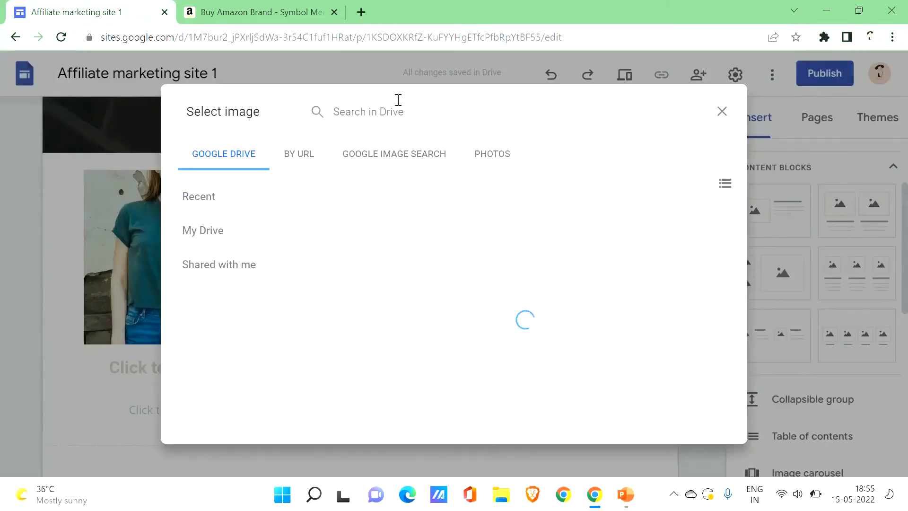
{"action": "left_click", "coordinate": [399, 114]}
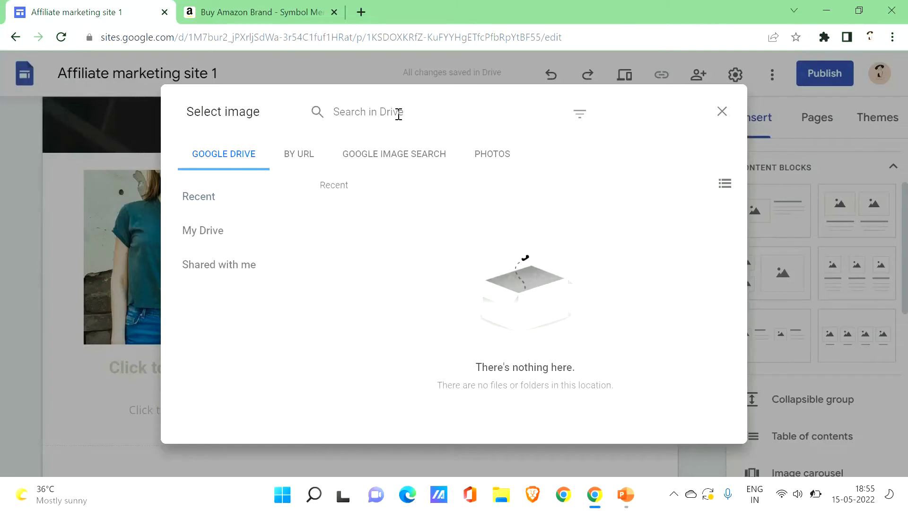
{"action": "left_click", "coordinate": [398, 114]}
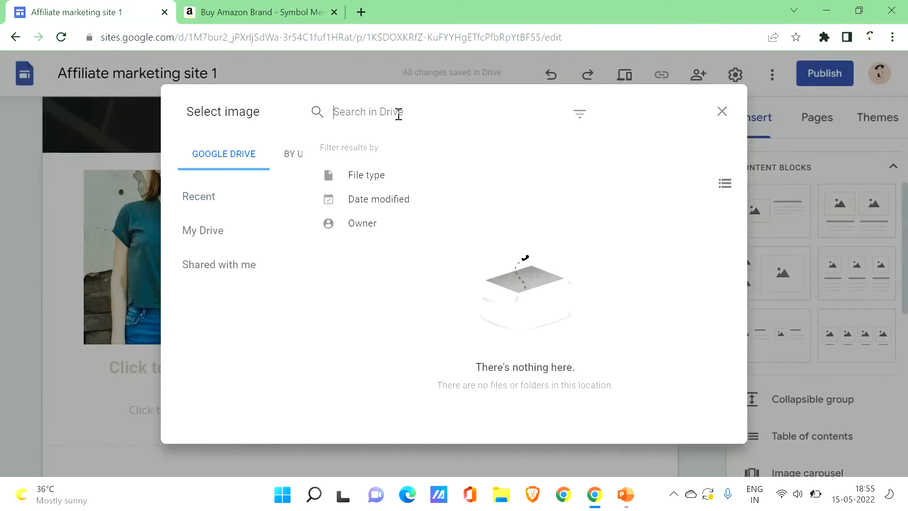
{"action": "left_click", "coordinate": [468, 318]}
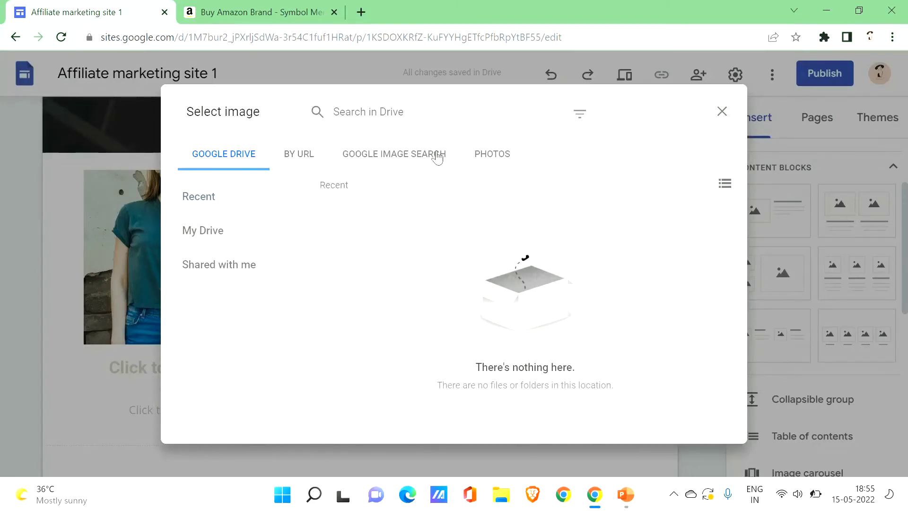
{"action": "left_click", "coordinate": [415, 157]}
{"action": "left_click", "coordinate": [406, 116]}
{"action": "type", "text": "br"}
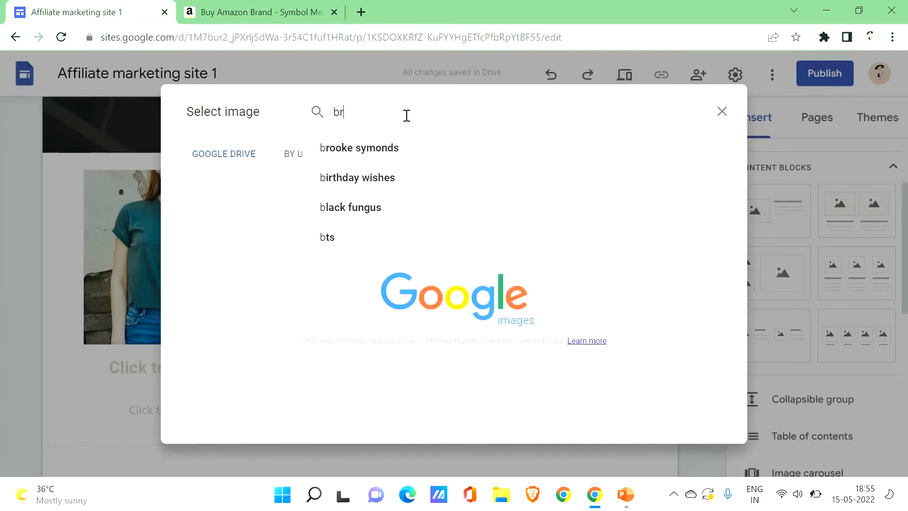
{"action": "type", "text": "acelets"}
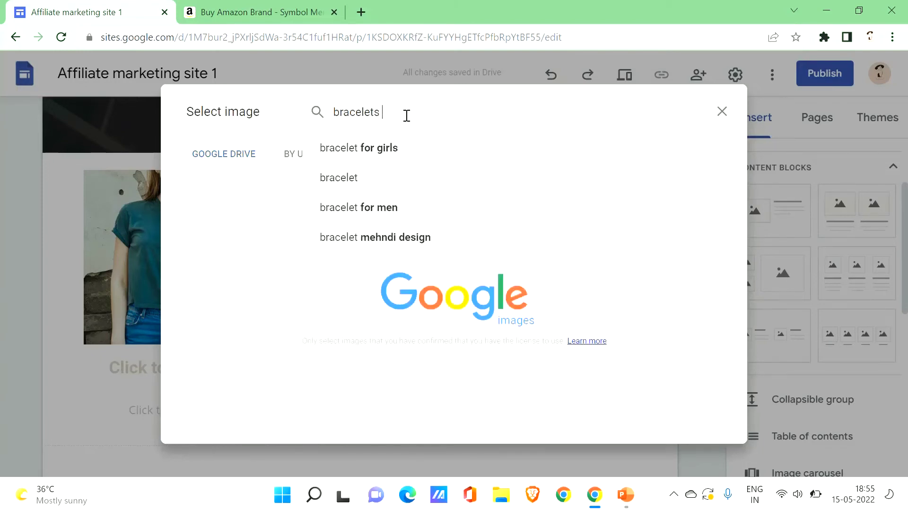
{"action": "left_click", "coordinate": [396, 151]}
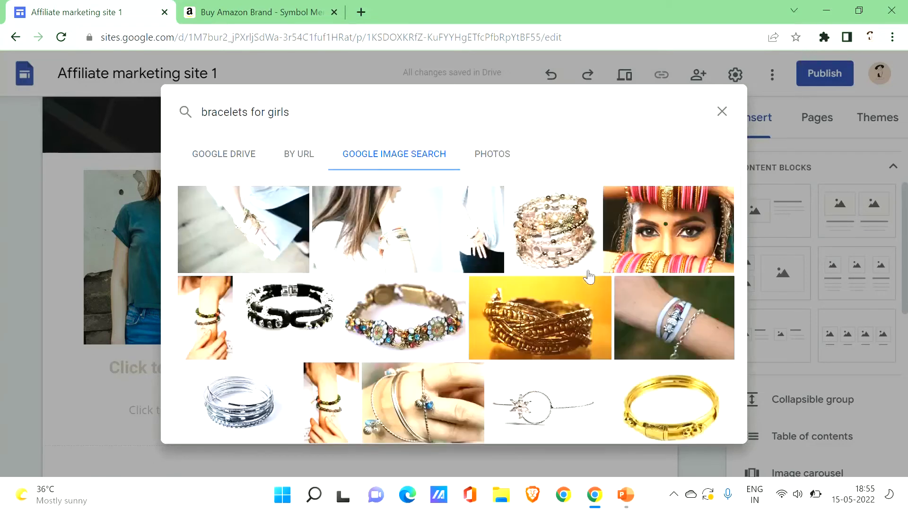
{"action": "left_click", "coordinate": [408, 318]}
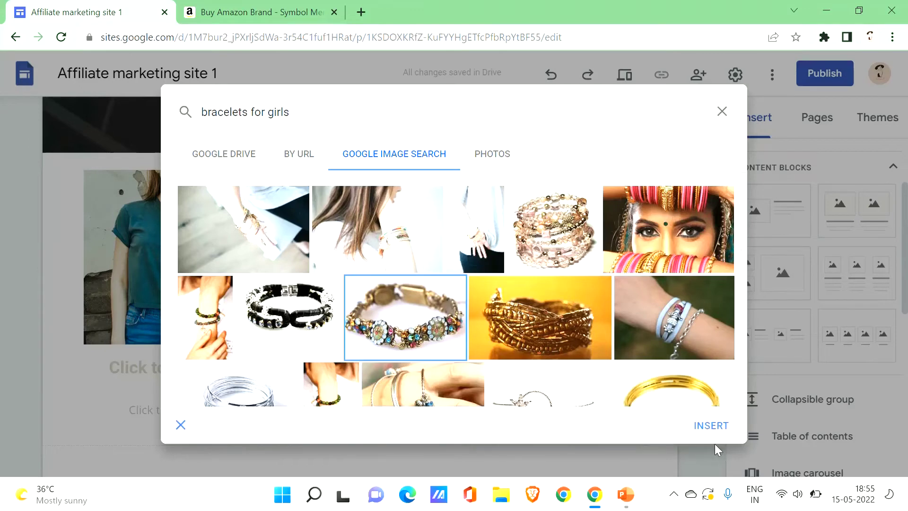
{"action": "left_click", "coordinate": [710, 425]}
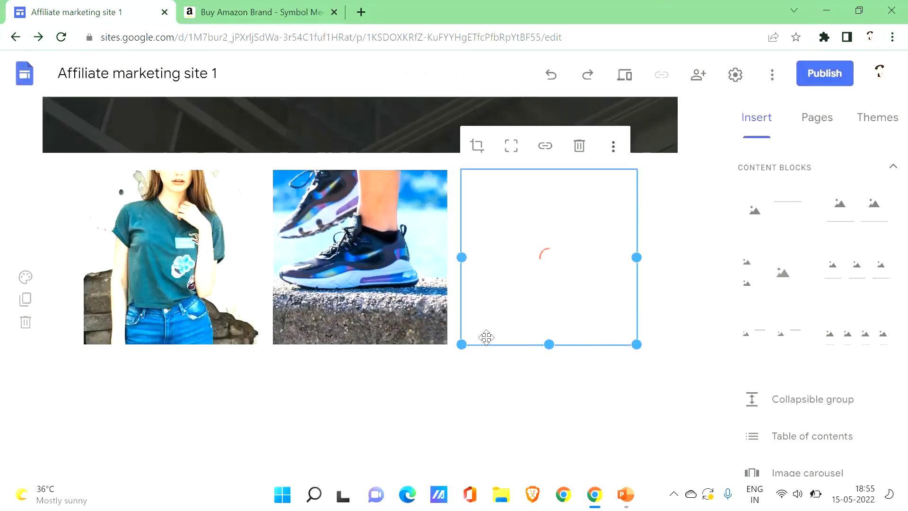
- Enter the headings "Green women tshirt", "Shoes" and "traditional bracelet" under the three product images in order
{"action": "left_click", "coordinate": [186, 373]}
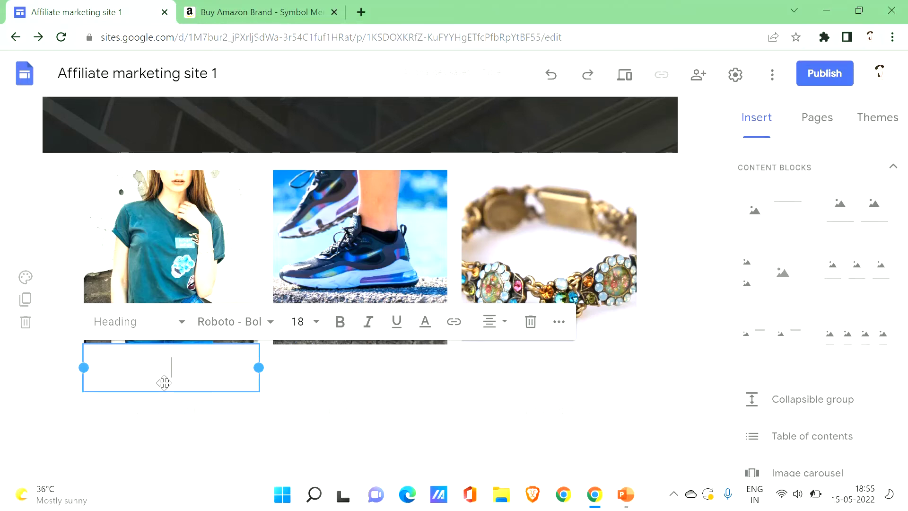
{"action": "type", "text": "Green "}
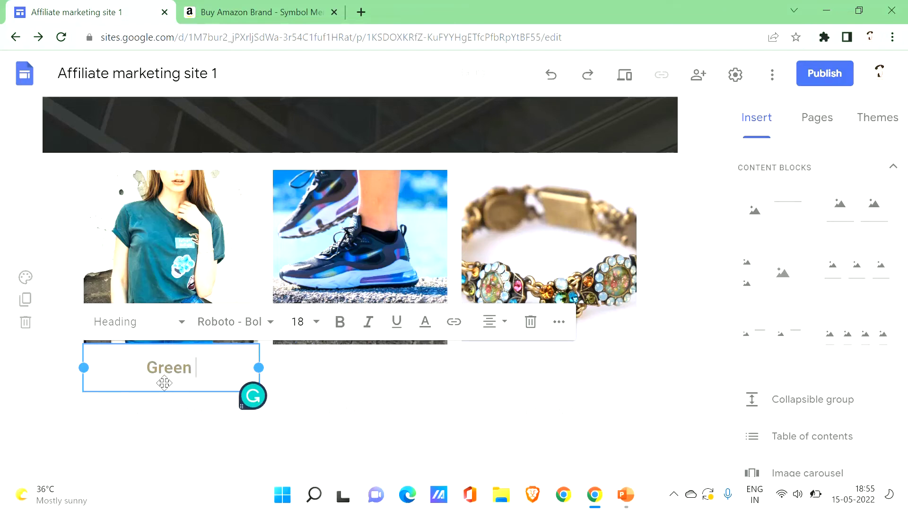
{"action": "type", "text": "women t"}
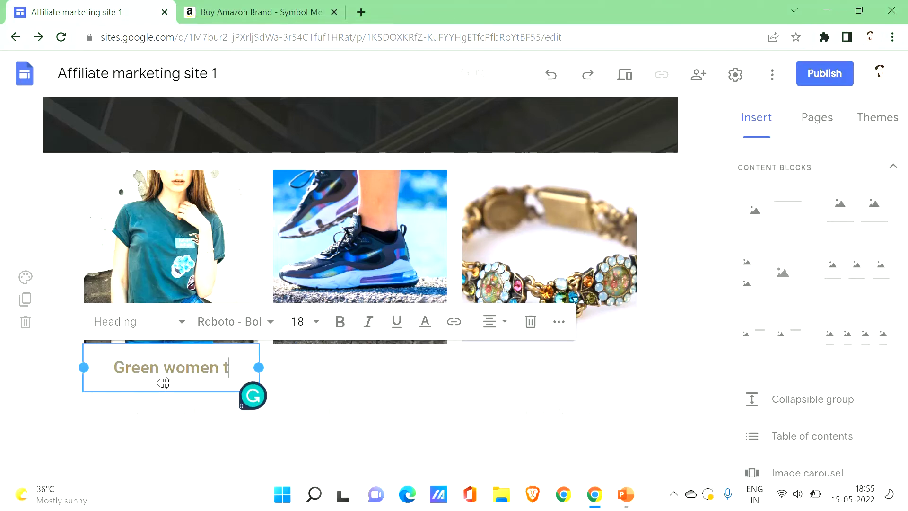
{"action": "type", "text": "shirt"}
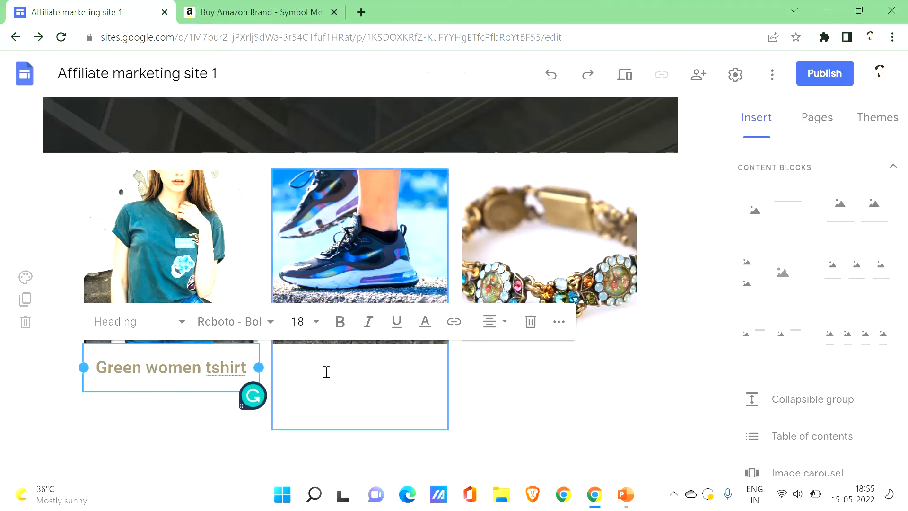
{"action": "left_click", "coordinate": [331, 372]}
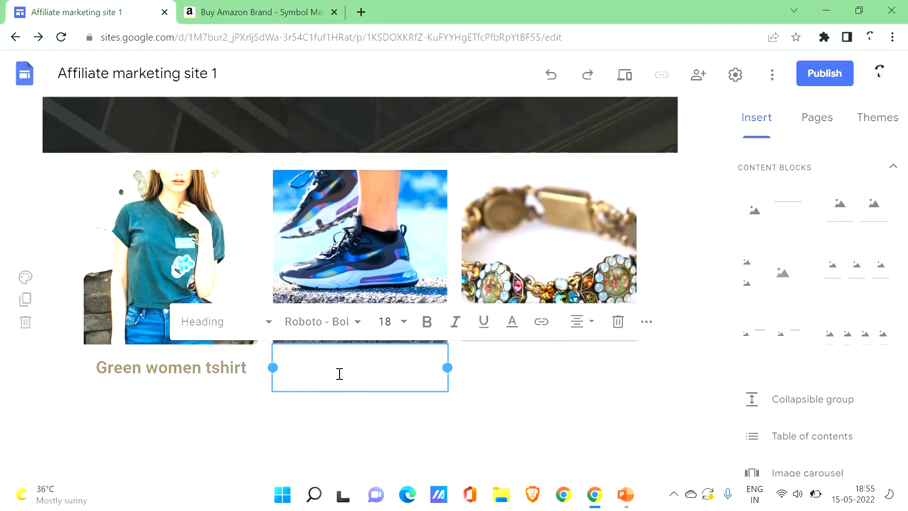
{"action": "type", "text": "Shoes"}
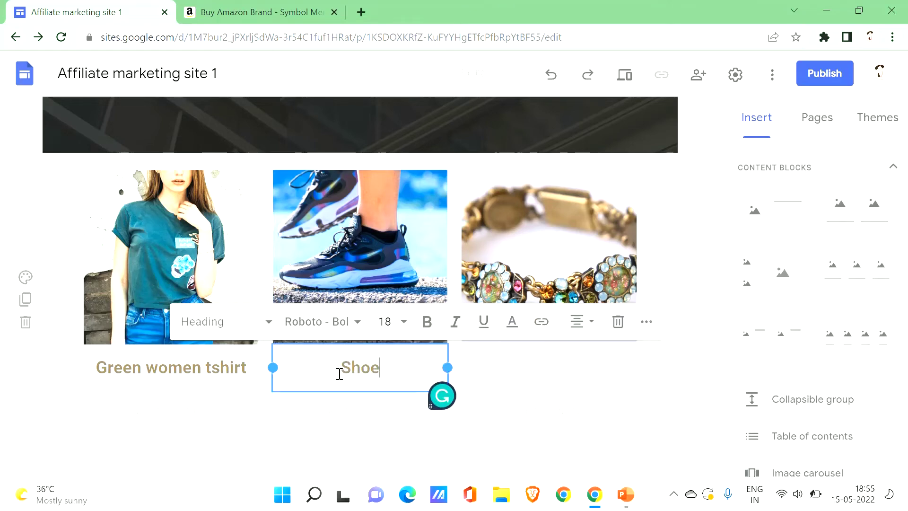
{"action": "left_click", "coordinate": [533, 371]}
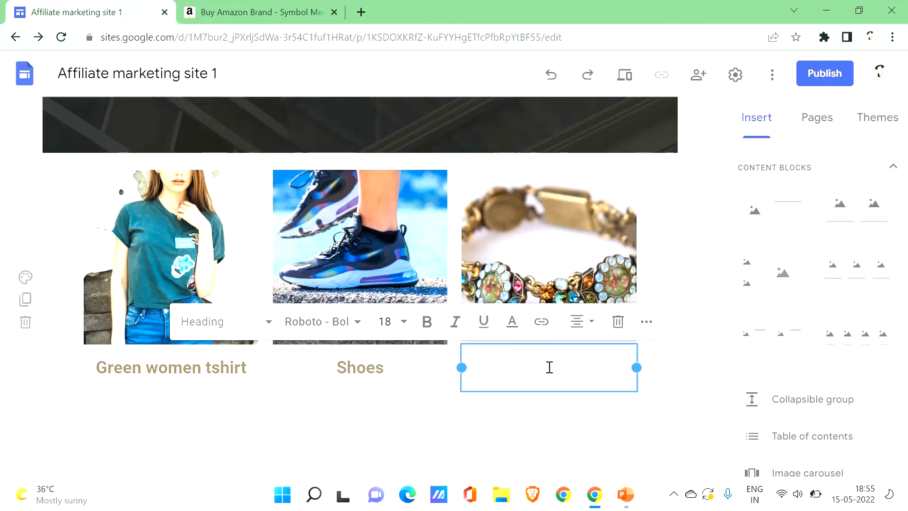
{"action": "type", "text": "traditio"}
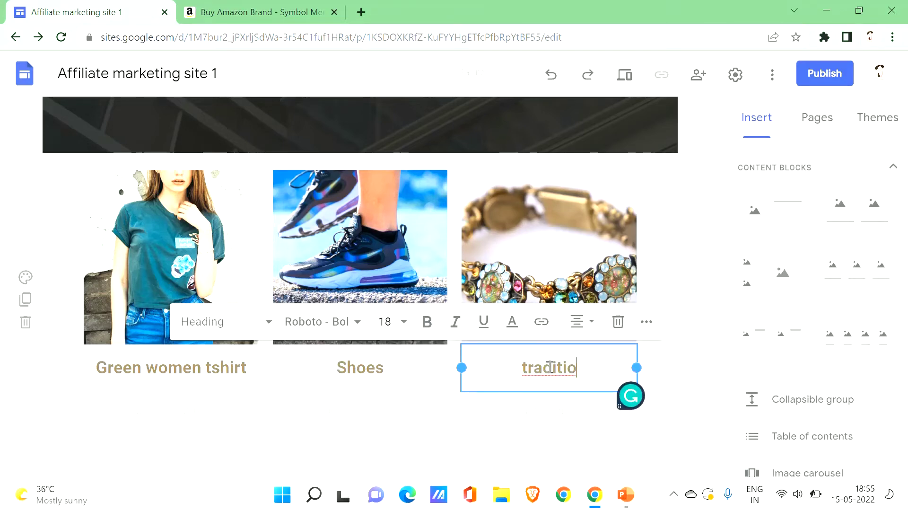
{"action": "type", "text": "nal brac"}
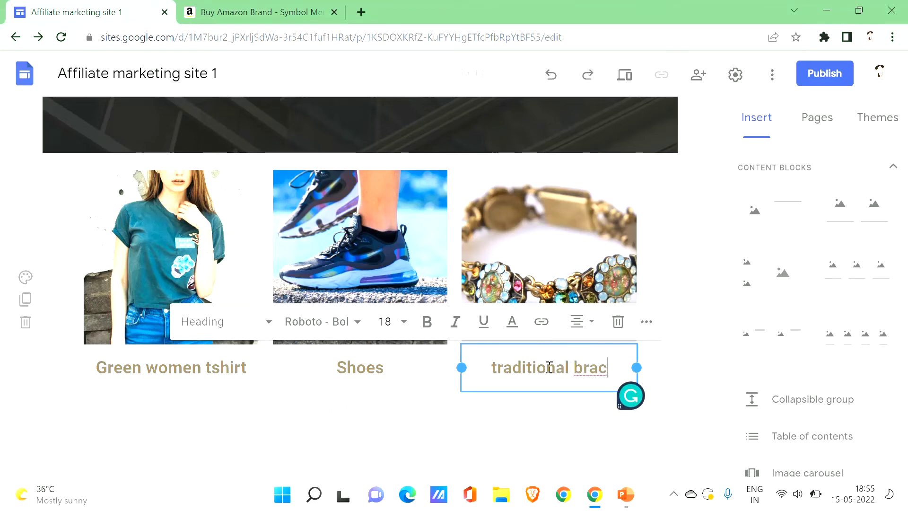
{"action": "type", "text": "elet"}
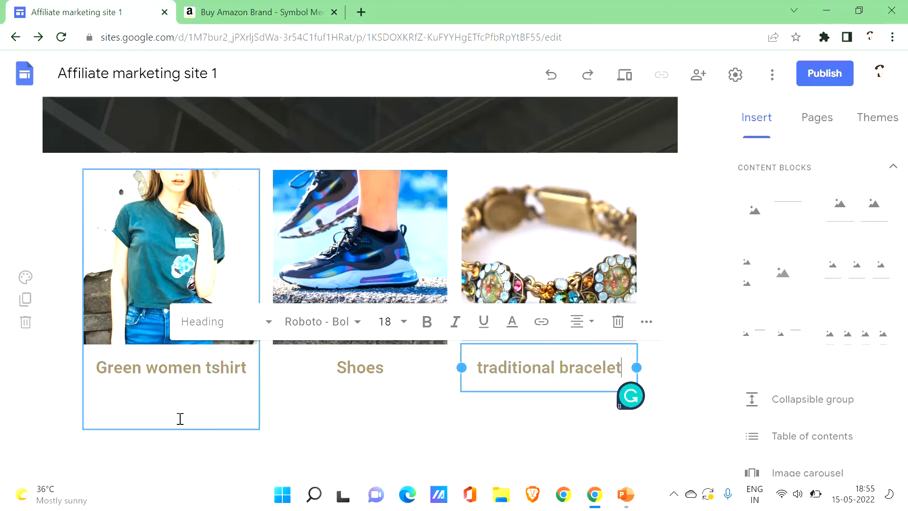
{"action": "left_click", "coordinate": [177, 414]}
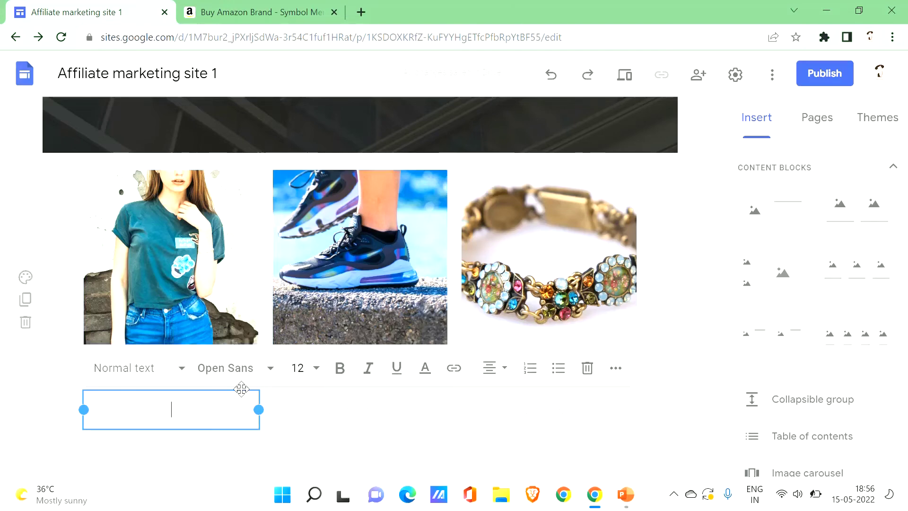
{"action": "left_click", "coordinate": [292, 464]}
- Try to change the font of the "Green women tshirt" heading to Oswald
{"action": "left_click", "coordinate": [167, 369]}
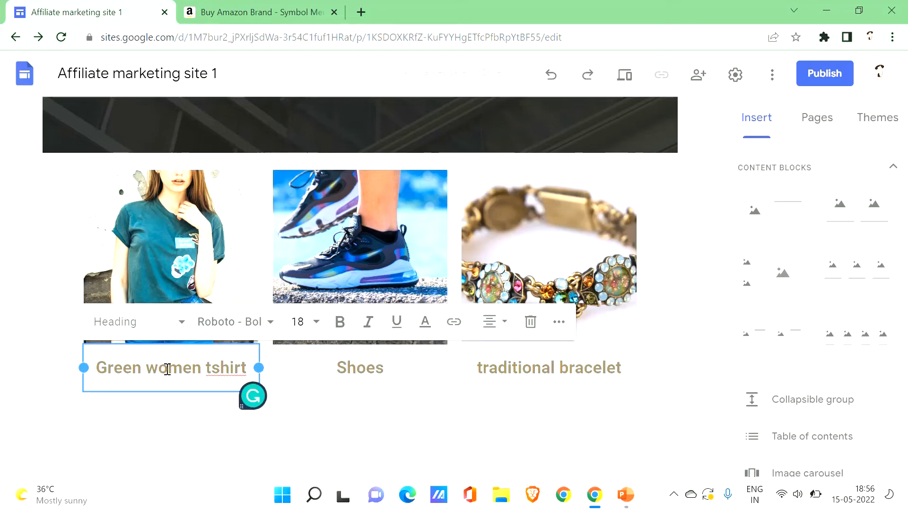
{"action": "left_click", "coordinate": [270, 331]}
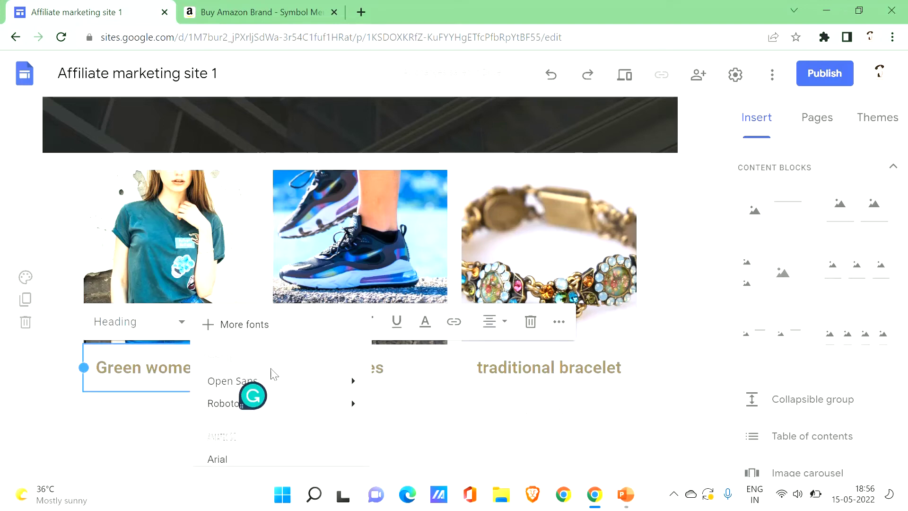
{"action": "mouse_move", "coordinate": [353, 381]}
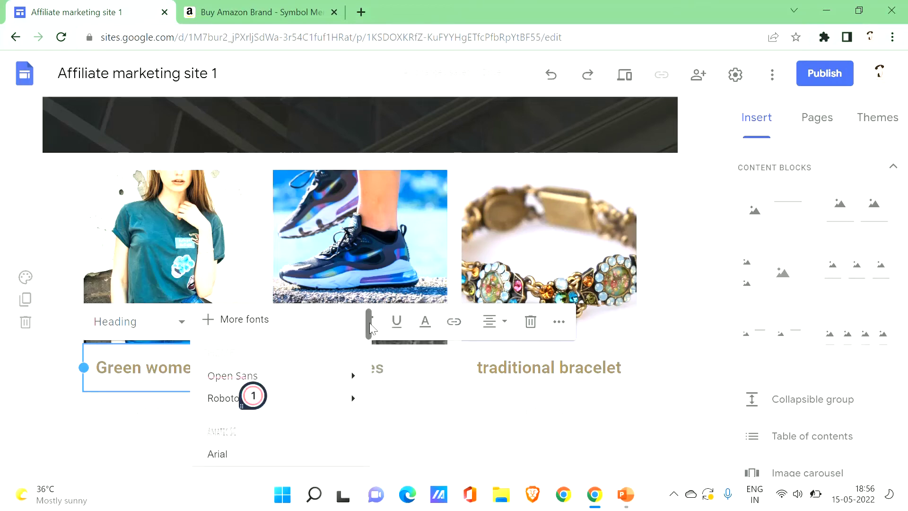
{"action": "scroll", "coordinate": [255, 421], "scroll_direction": "down", "scroll_amount": 5}
{"action": "left_click", "coordinate": [254, 422]}
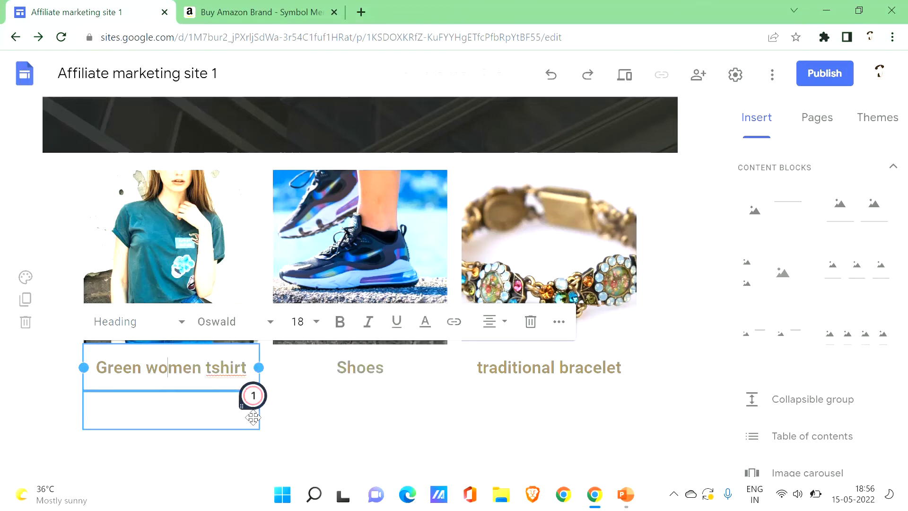
- Change the font of the "Green women tshirt" heading to Quicksand
{"action": "left_click", "coordinate": [250, 355]}
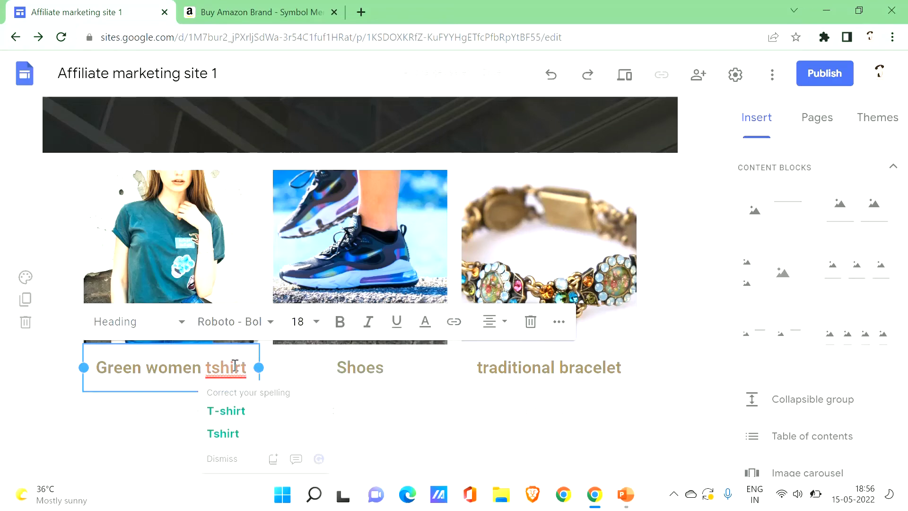
{"action": "left_click", "coordinate": [106, 361]}
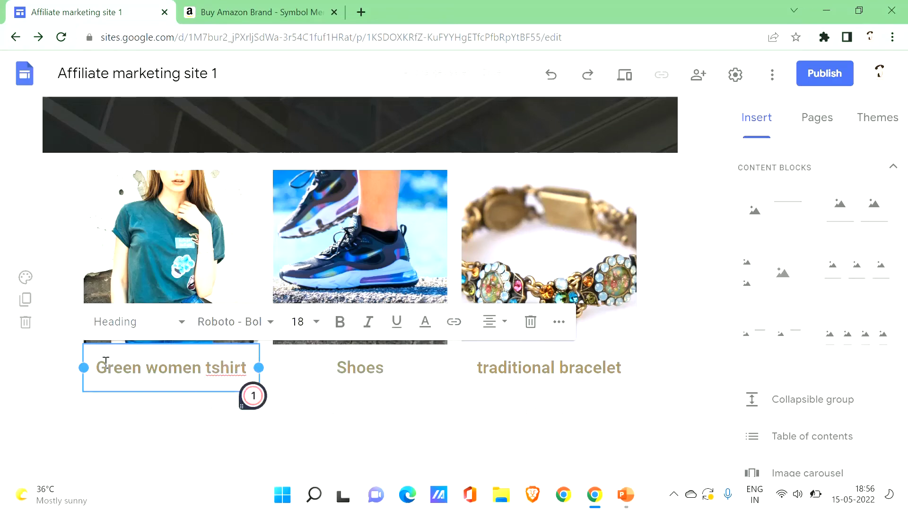
{"action": "left_click", "coordinate": [262, 322]}
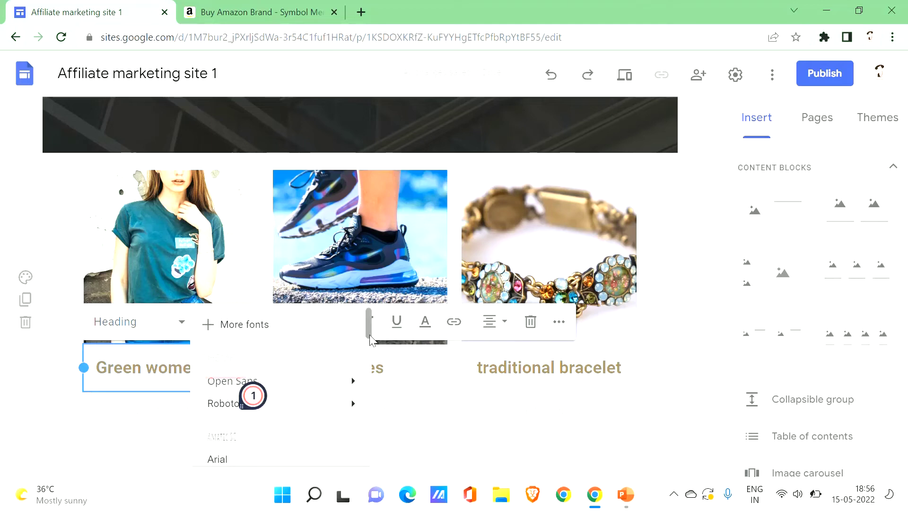
{"action": "scroll", "coordinate": [359, 402], "scroll_direction": "down", "scroll_amount": 5}
{"action": "mouse_move", "coordinate": [350, 439]}
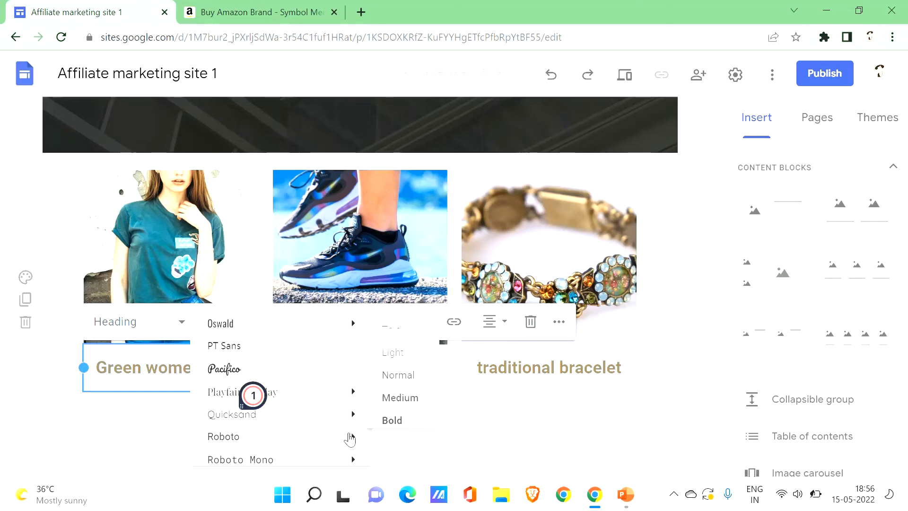
{"action": "left_click", "coordinate": [222, 414]}
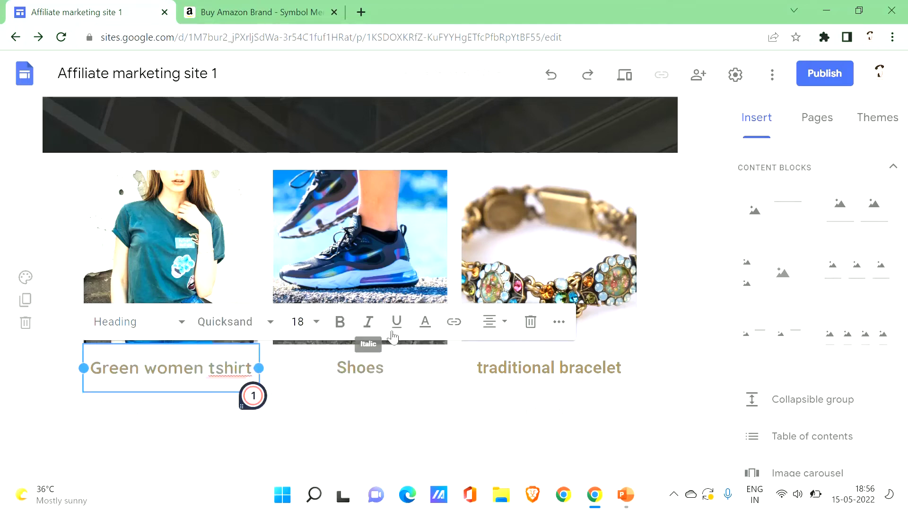
- Try italics on the "Green women tshirt" heading and look through the available font sizes and text colours
{"action": "left_click", "coordinate": [311, 326]}
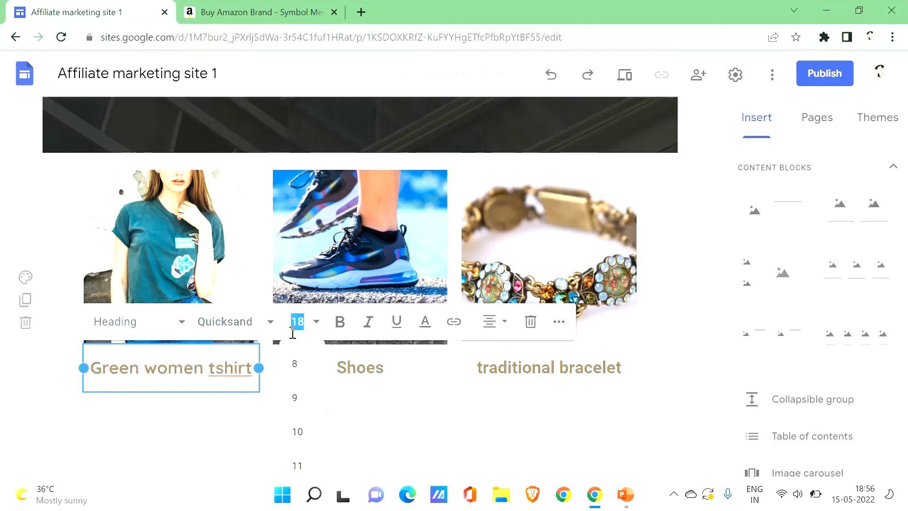
{"action": "scroll", "coordinate": [314, 411], "scroll_direction": "down", "scroll_amount": 5}
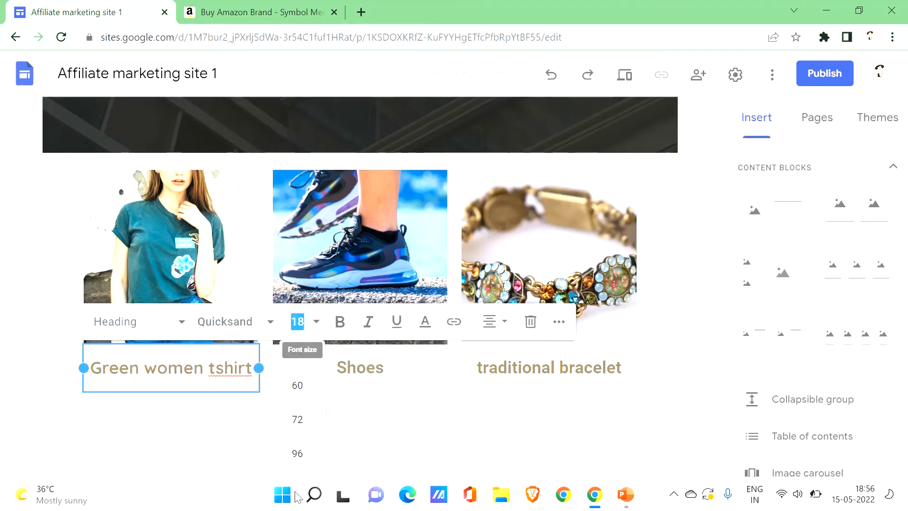
{"action": "left_click", "coordinate": [372, 326]}
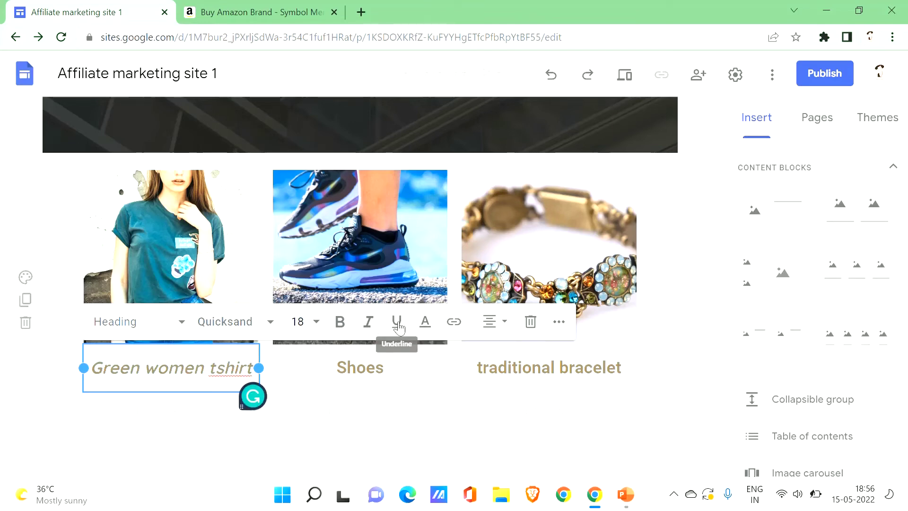
{"action": "left_click", "coordinate": [375, 325]}
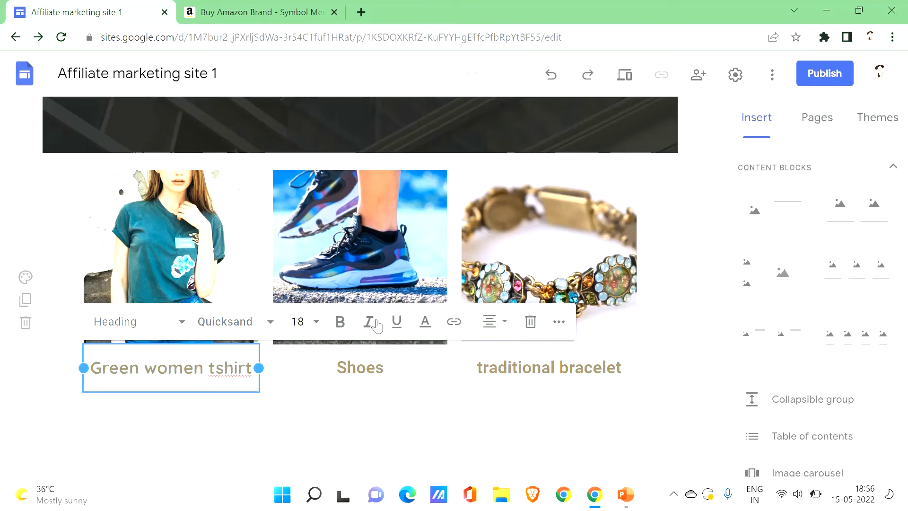
{"action": "left_click", "coordinate": [426, 323]}
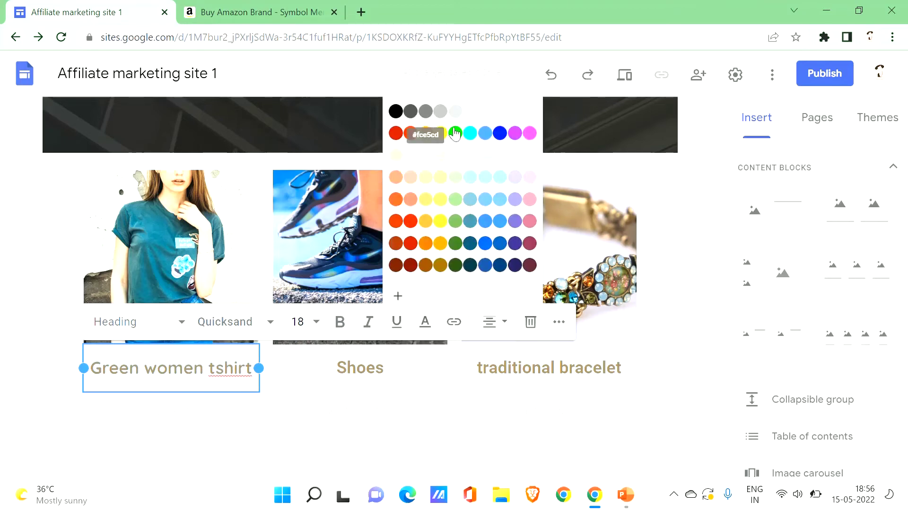
{"action": "key", "text": "Escape"}
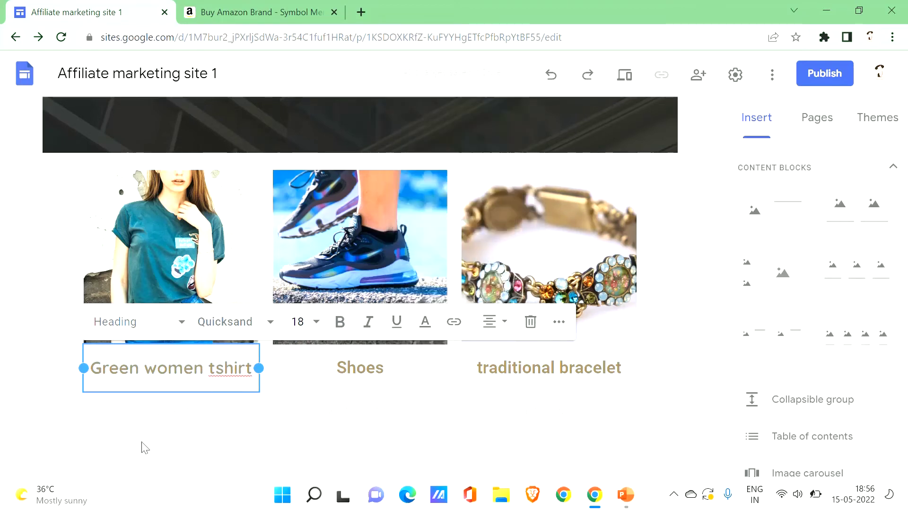
- Enter "Buy Now" in the text box beneath the "Green women tshirt" heading
{"action": "left_click", "coordinate": [101, 413]}
{"action": "key", "text": "ctrl+z"}
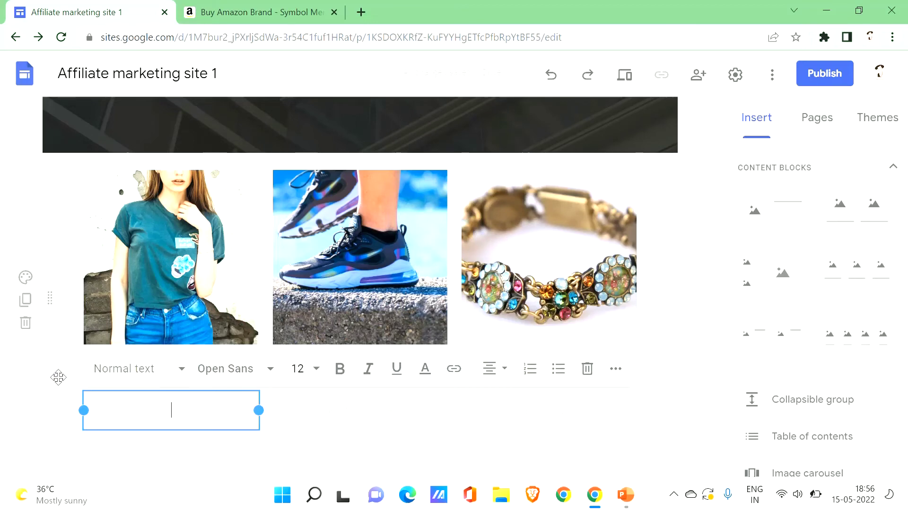
{"action": "key", "text": "ctrl+z"}
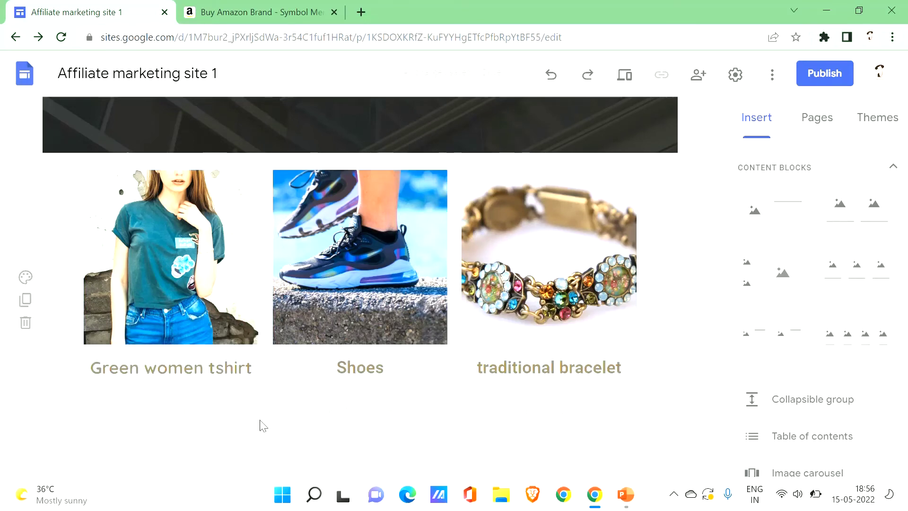
{"action": "left_click", "coordinate": [168, 420]}
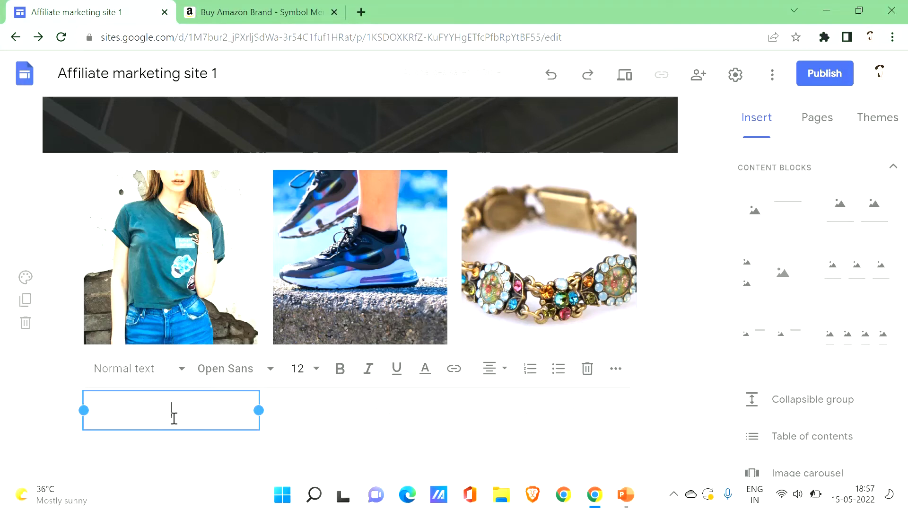
{"action": "type", "text": "Bu"}
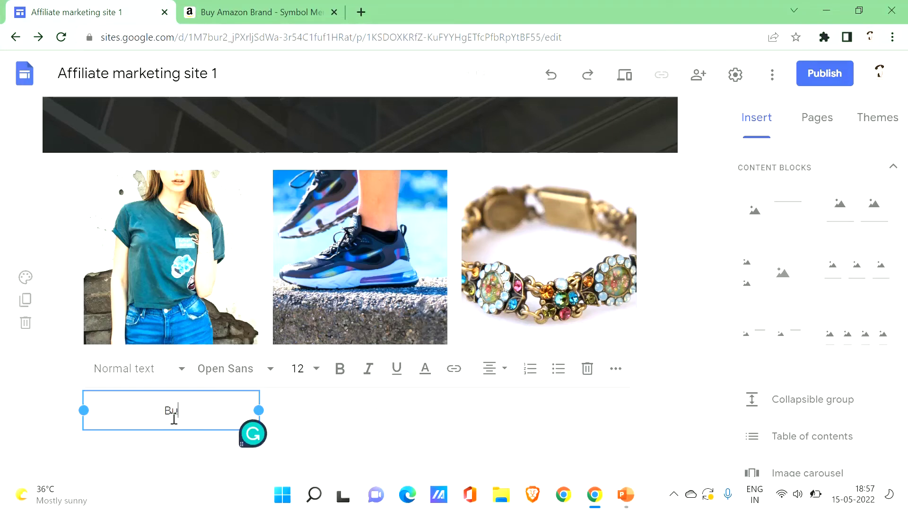
{"action": "type", "text": "y Now"}
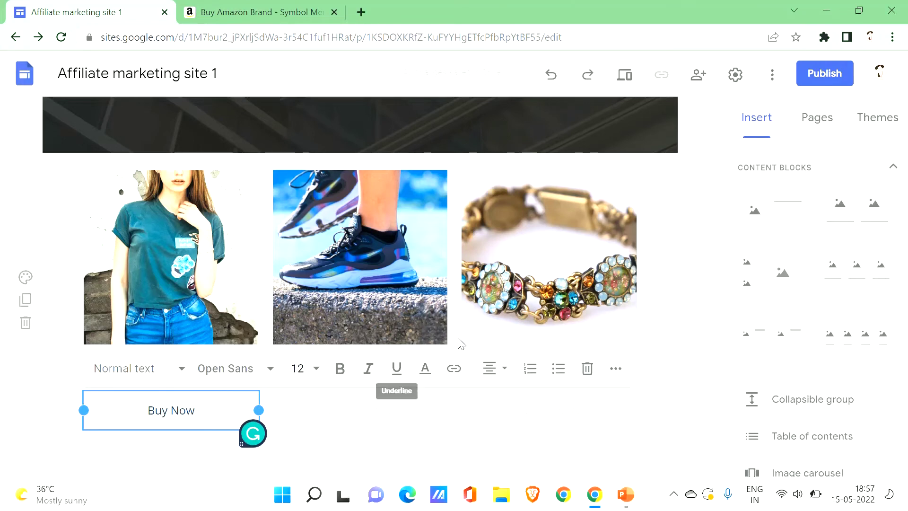
- Link the "Buy Now" text under the green T-shirt to the copied Amazon product page address
{"action": "left_click", "coordinate": [454, 370]}
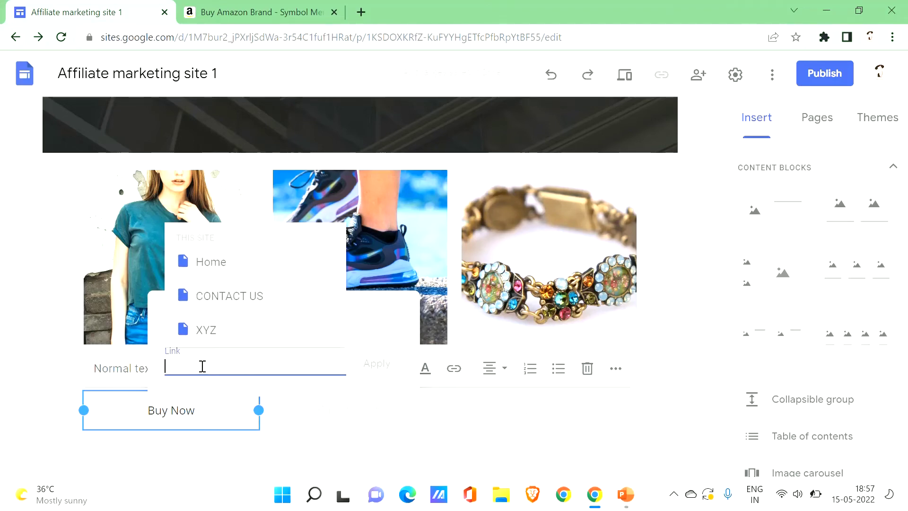
{"action": "left_click", "coordinate": [180, 10]}
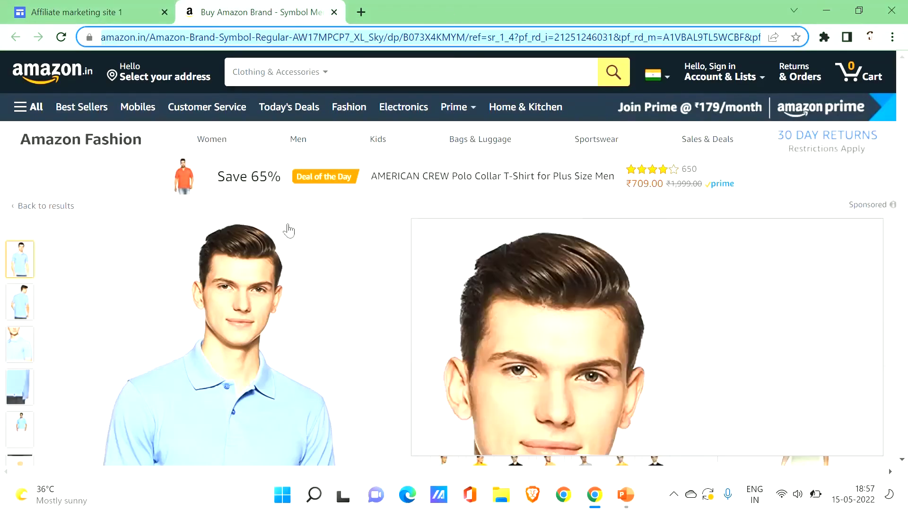
{"action": "left_click", "coordinate": [90, 10]}
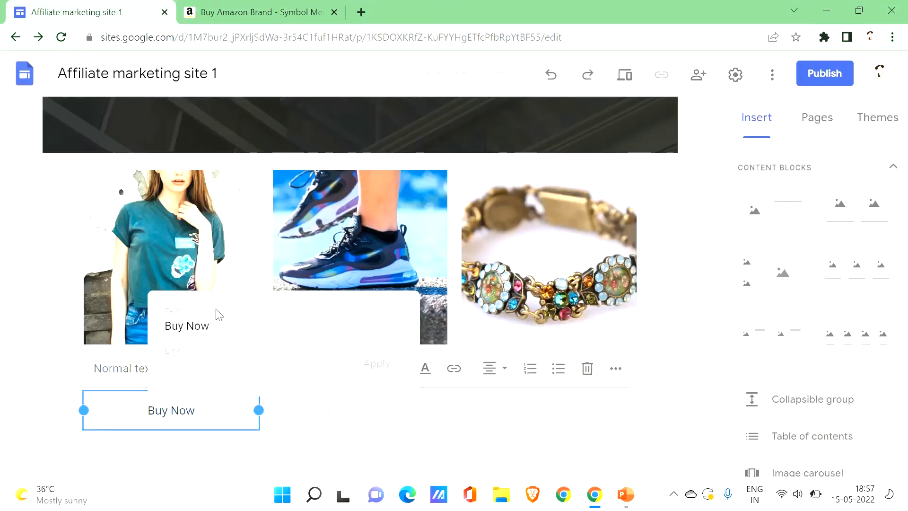
{"action": "left_click", "coordinate": [172, 359]}
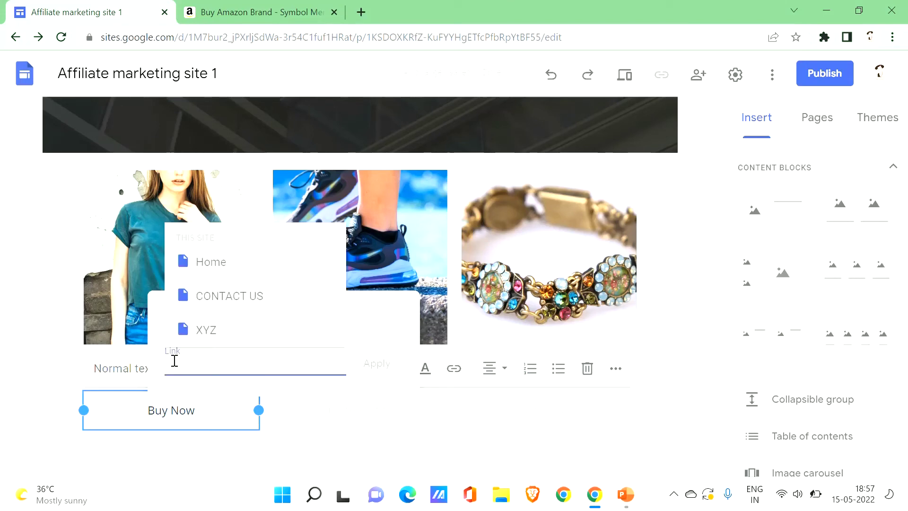
{"action": "key", "text": "ctrl+v"}
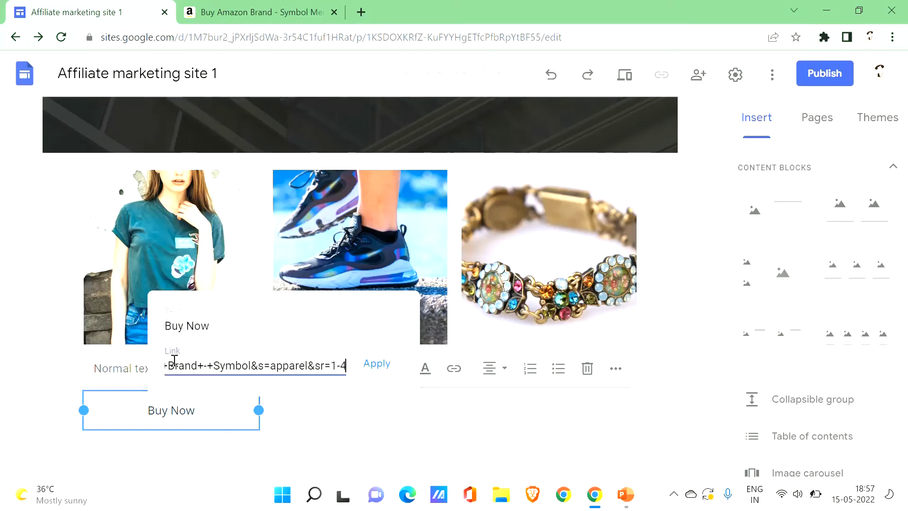
{"action": "left_click", "coordinate": [382, 367]}
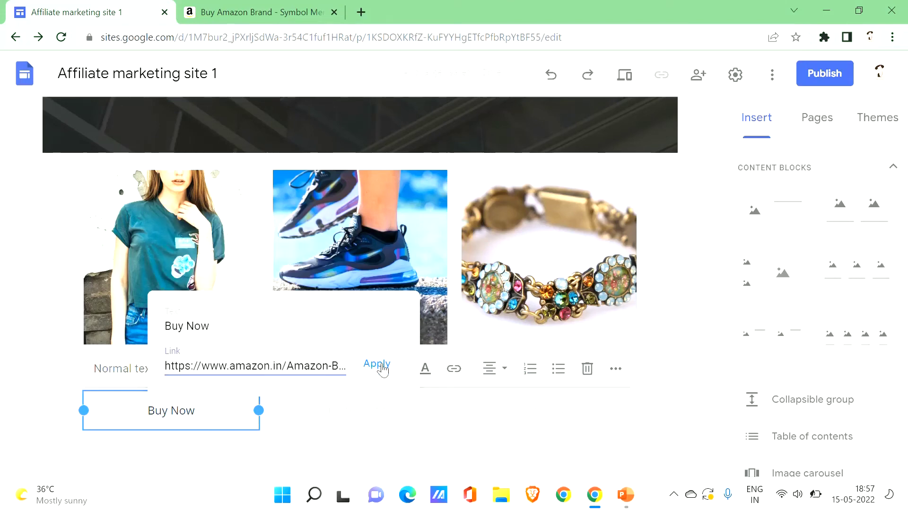
{"action": "left_click", "coordinate": [170, 434]}
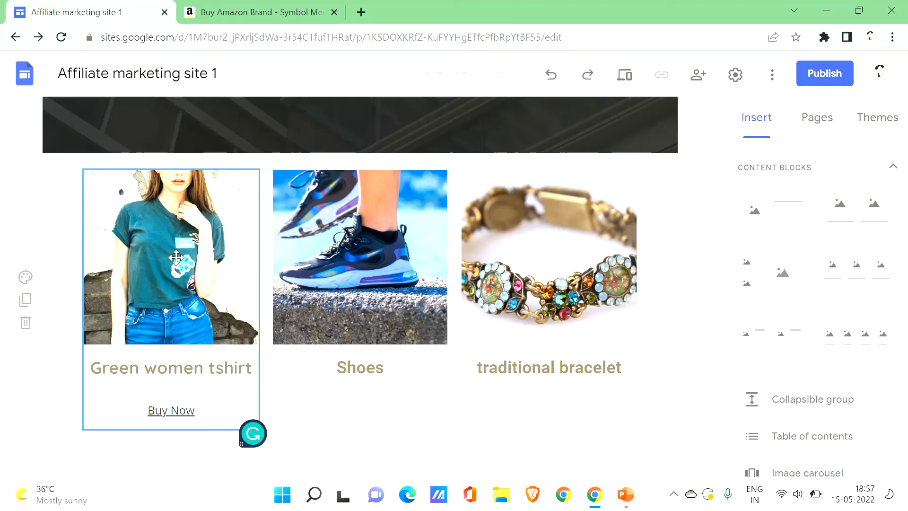
- Enter "Buy Now" in the text box beneath the "Shoes" heading
{"action": "left_click", "coordinate": [246, 5]}
{"action": "left_click", "coordinate": [130, 8]}
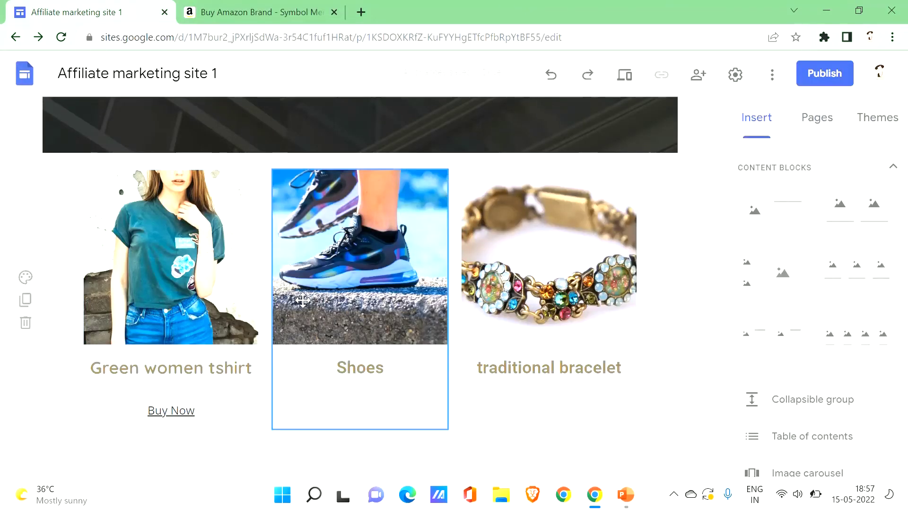
{"action": "left_click", "coordinate": [357, 410]}
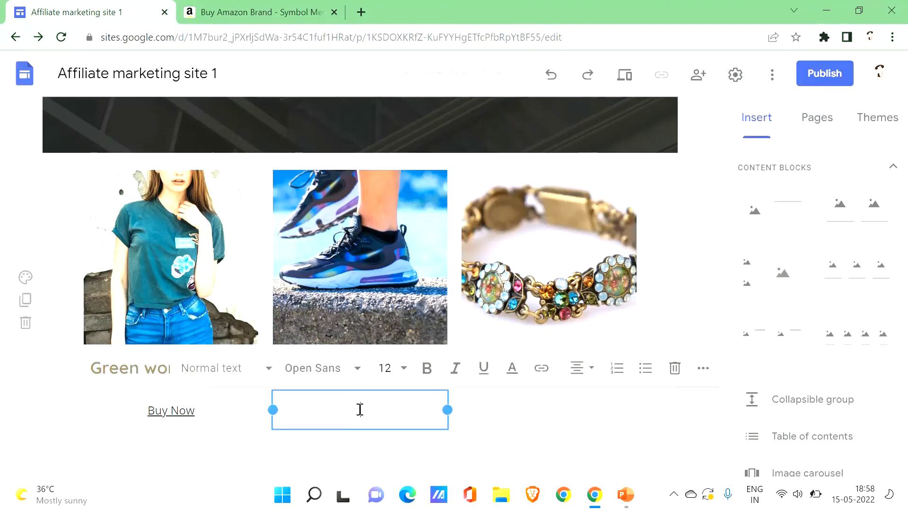
{"action": "type", "text": "B"}
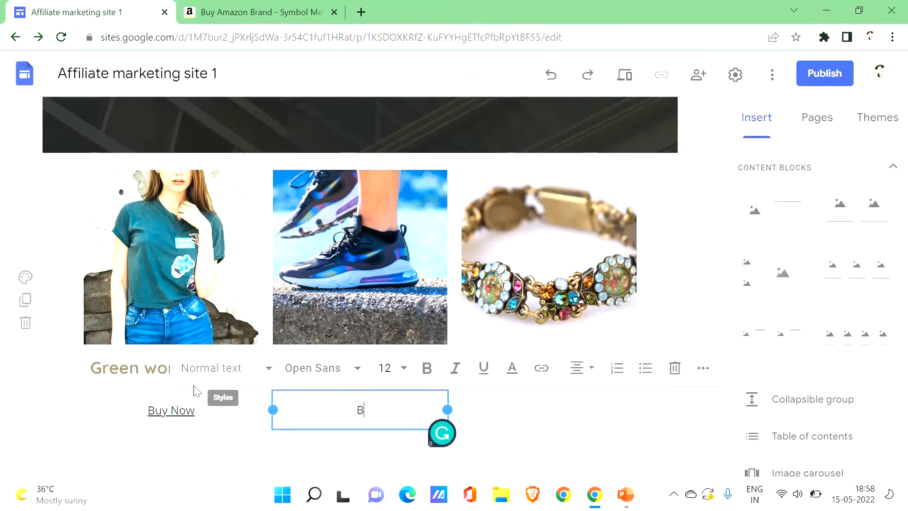
{"action": "type", "text": "uy Now"}
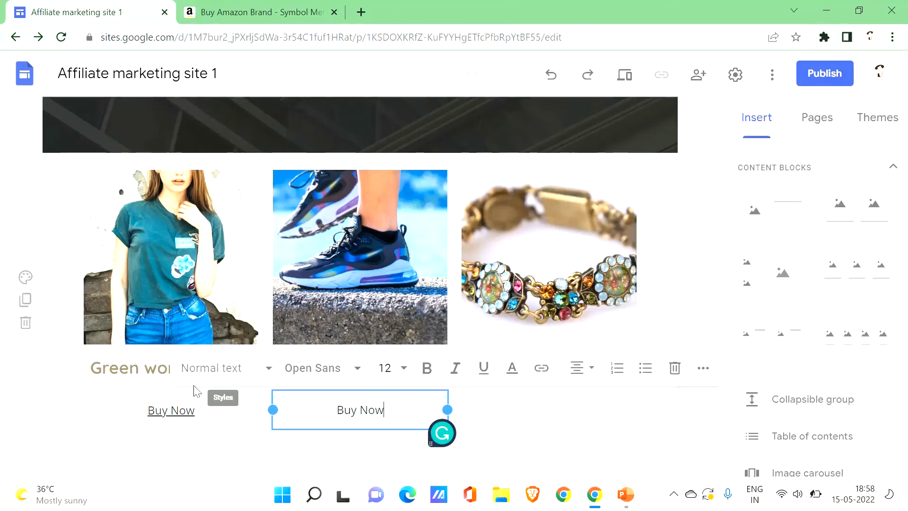
- Try adding the Amazon product link to the "Buy Now" text under the shoes with no display text, and undo it
{"action": "left_click", "coordinate": [539, 370]}
{"action": "key", "text": "Escape"}
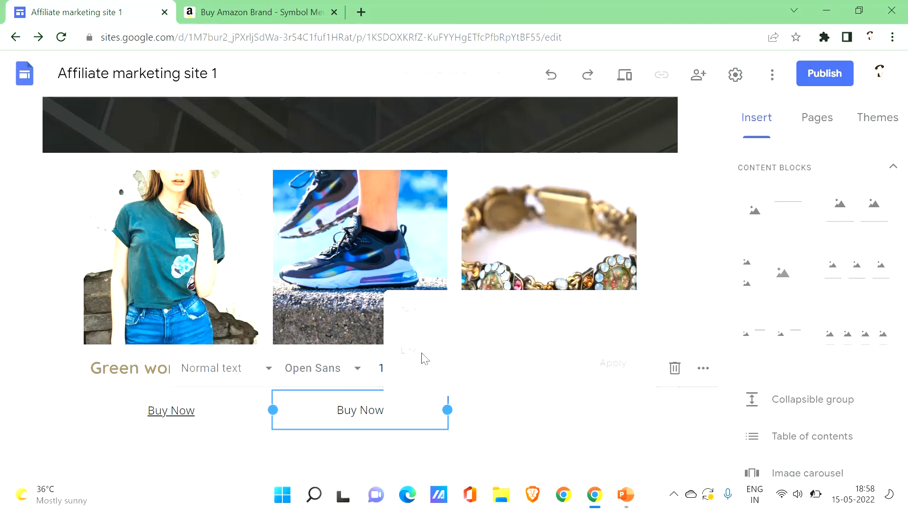
{"action": "left_click", "coordinate": [422, 360]}
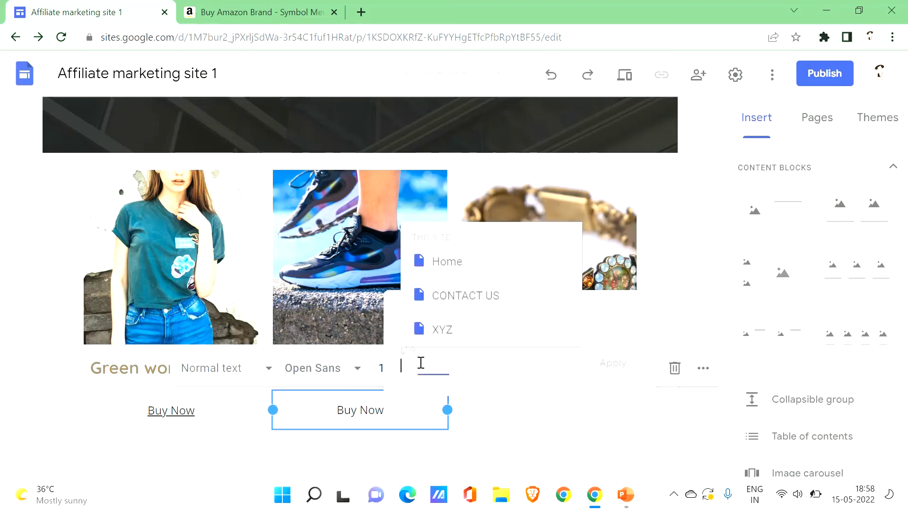
{"action": "key", "text": "ctrl+v"}
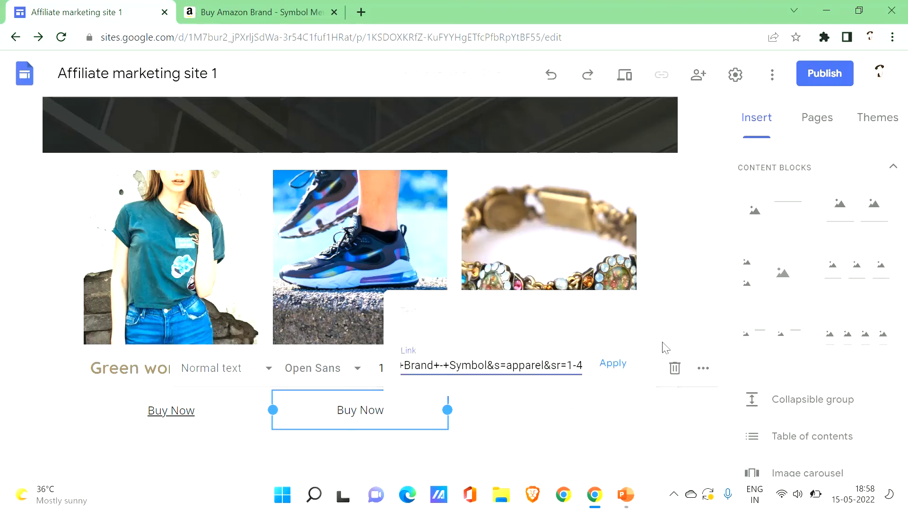
{"action": "left_click", "coordinate": [613, 364]}
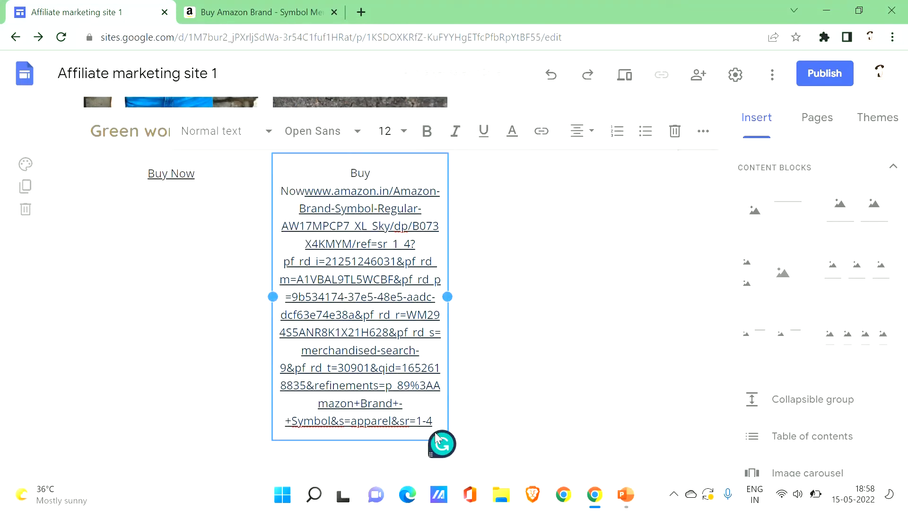
{"action": "key", "text": "ctrl+z"}
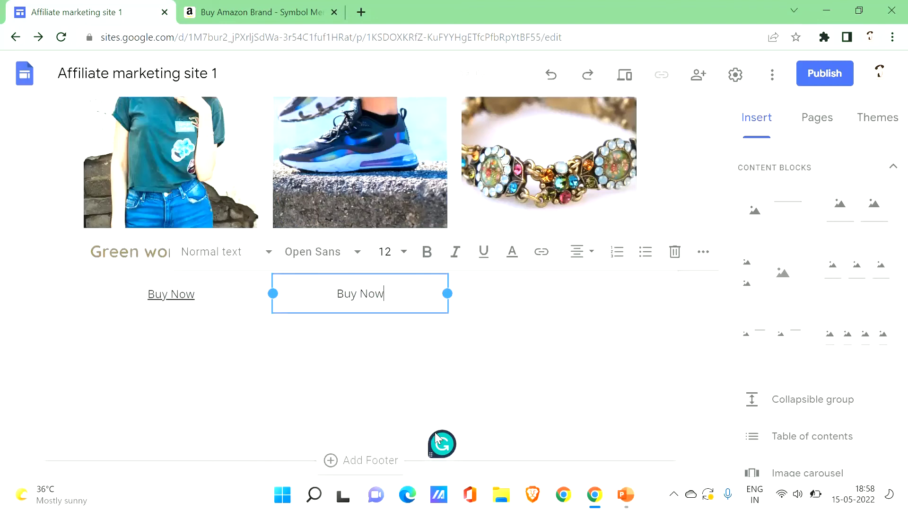
- Link the "Buy Now" text under the "Shoes" heading to the copied Amazon product page address
{"action": "left_click", "coordinate": [541, 255]}
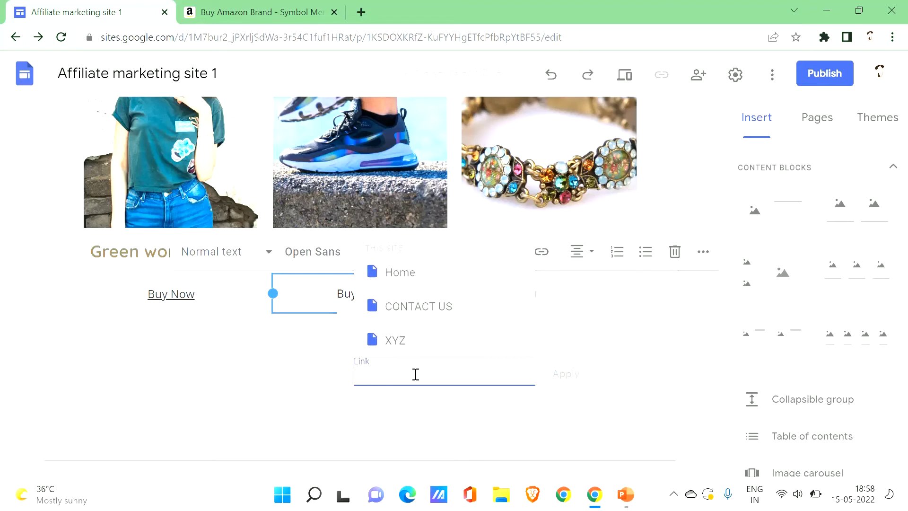
{"action": "key", "text": "ctrl+v"}
{"action": "left_click", "coordinate": [553, 377]}
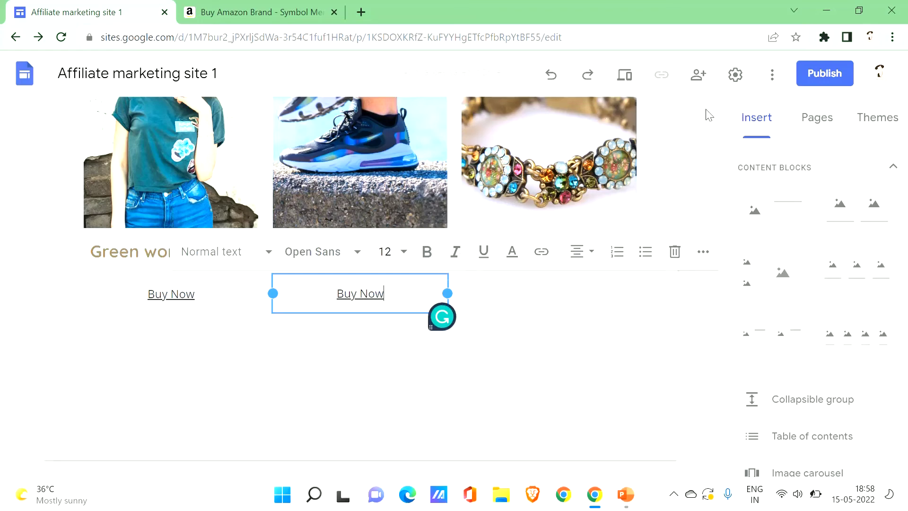
- Start publishing the site and set its web address to affiliate-marketing-site-77
{"action": "left_click", "coordinate": [803, 74]}
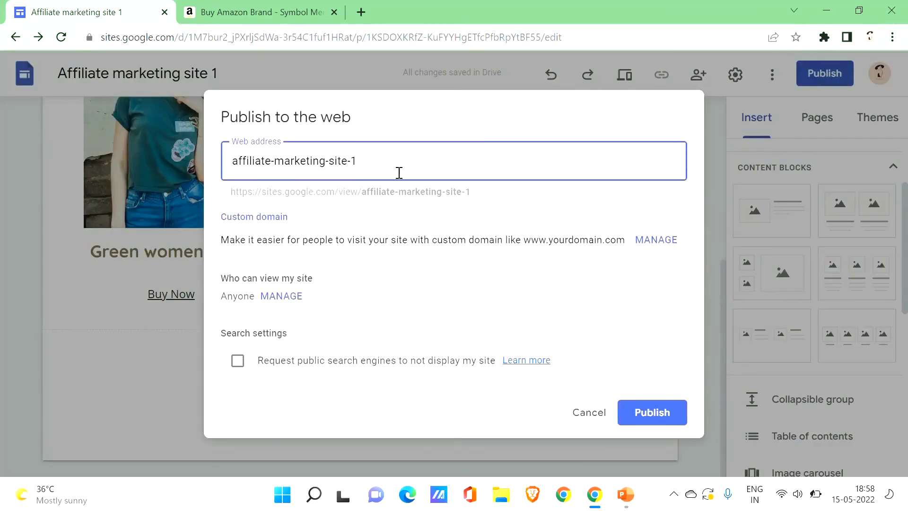
{"action": "left_click_drag", "start_coordinate": [383, 165], "coordinate": [194, 155]}
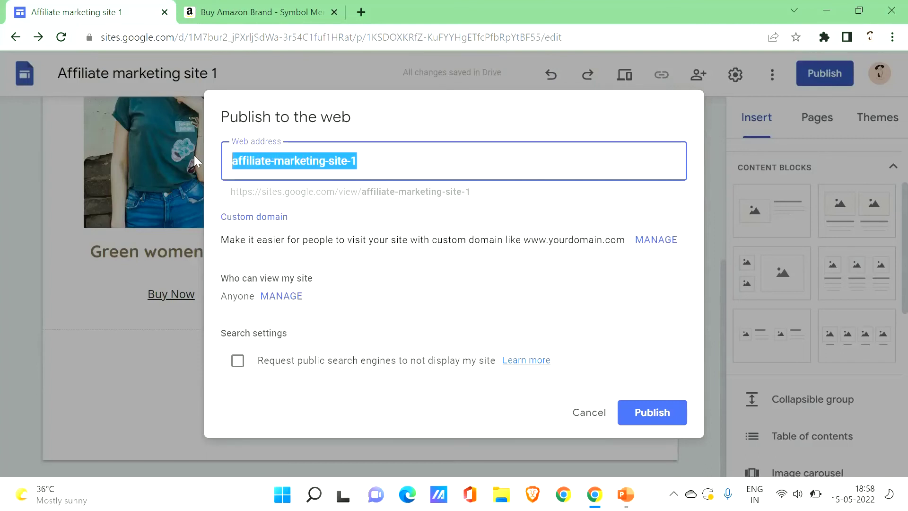
{"action": "left_click", "coordinate": [393, 148]}
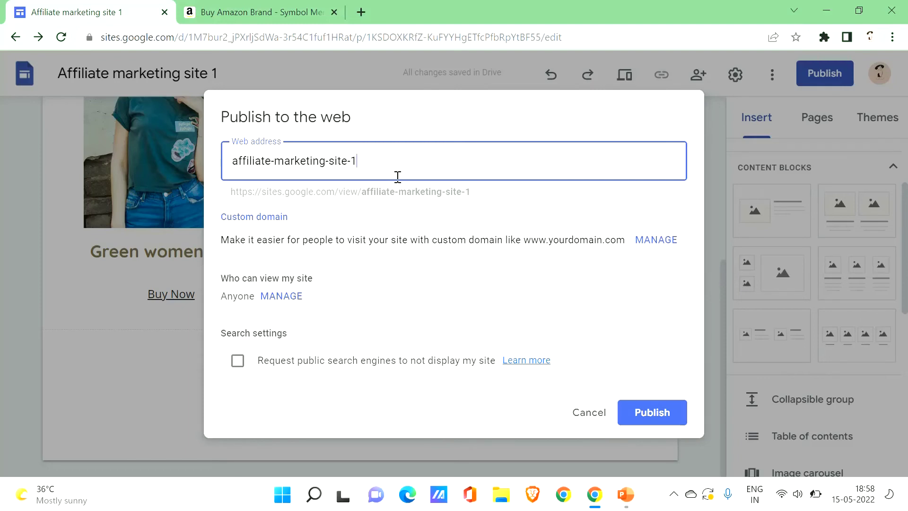
{"action": "key", "text": "BackSpace"}
{"action": "type", "text": "77"}
- Review the site's viewer sharing options and its custom domain settings, leaving both unchanged
{"action": "left_click", "coordinate": [289, 302]}
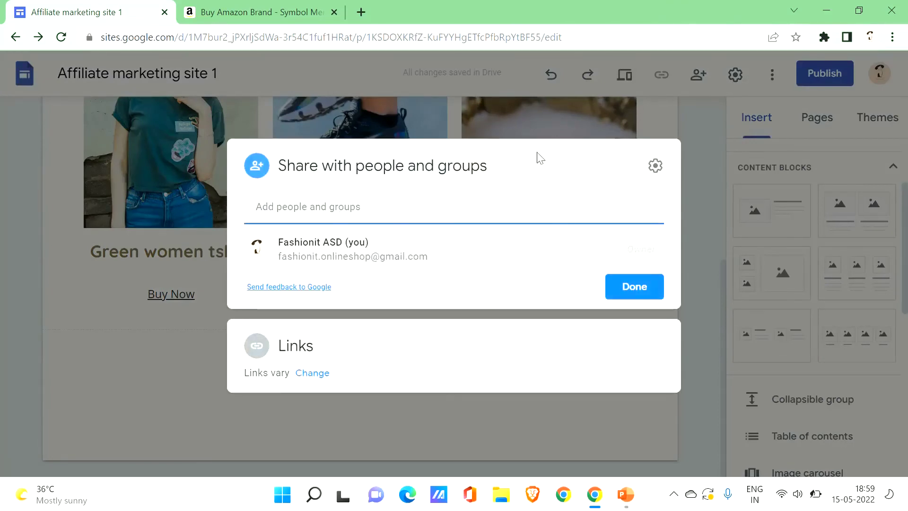
{"action": "left_click", "coordinate": [634, 286]}
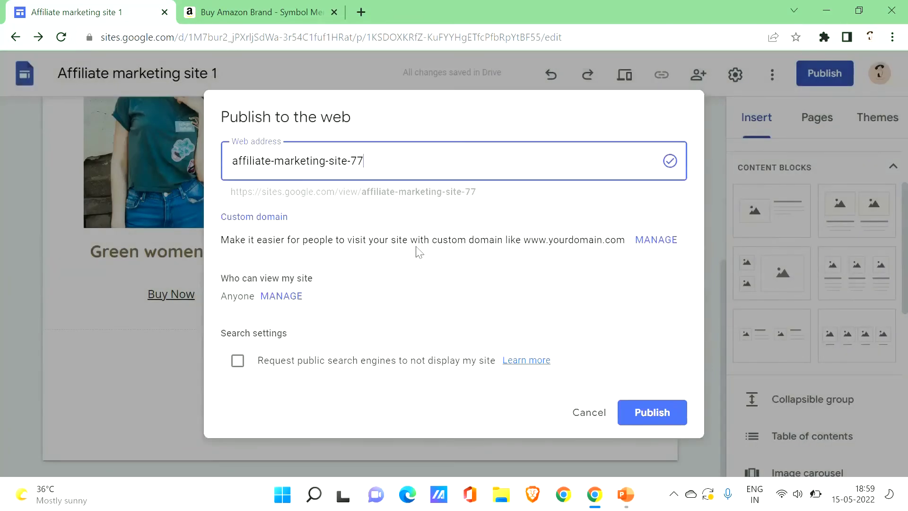
{"action": "left_click", "coordinate": [654, 240]}
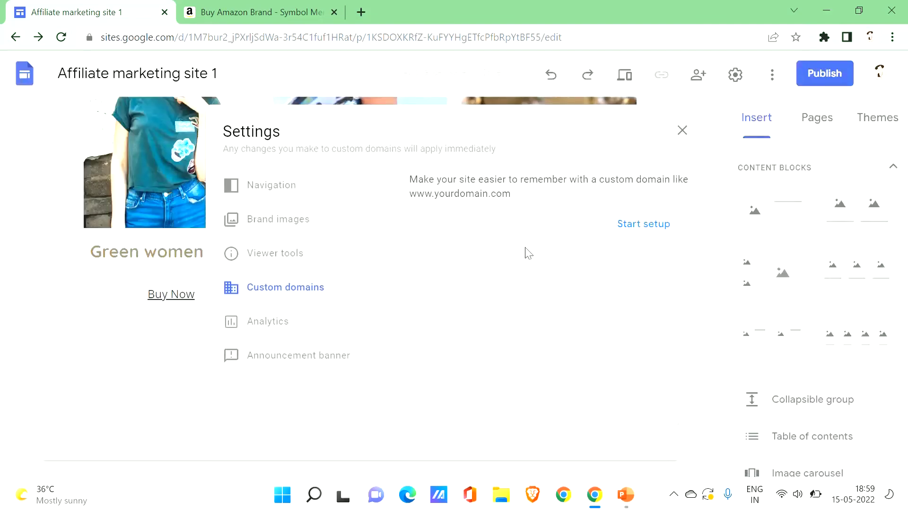
{"action": "left_click", "coordinate": [682, 131]}
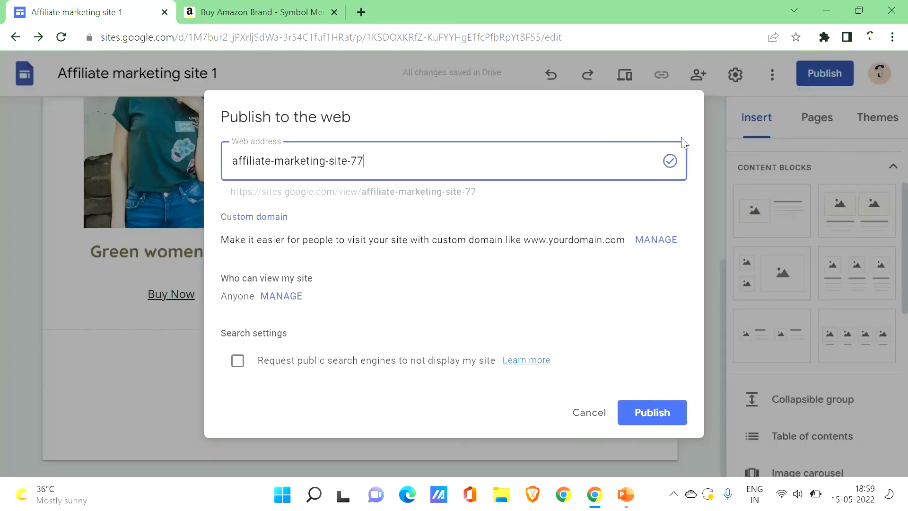
- Publish the site to the web and open the Home page of the published version
{"action": "left_click", "coordinate": [633, 411]}
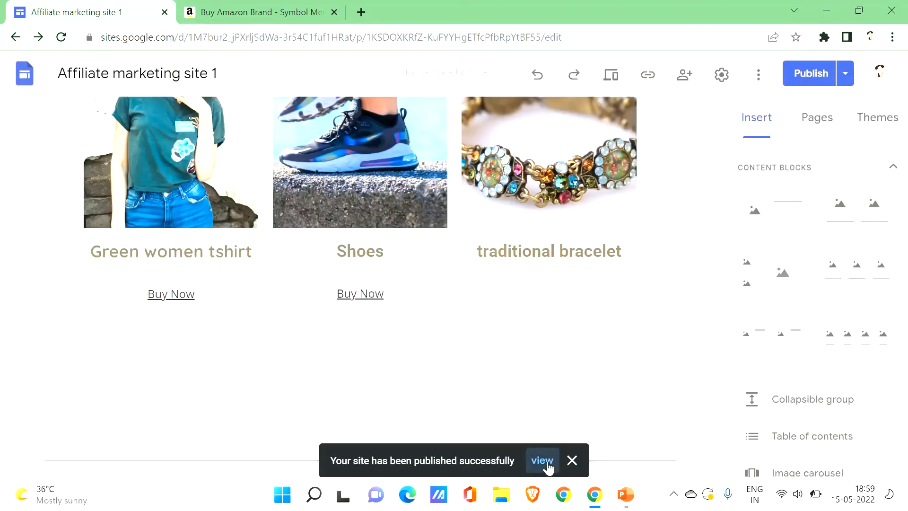
{"action": "left_click", "coordinate": [542, 460]}
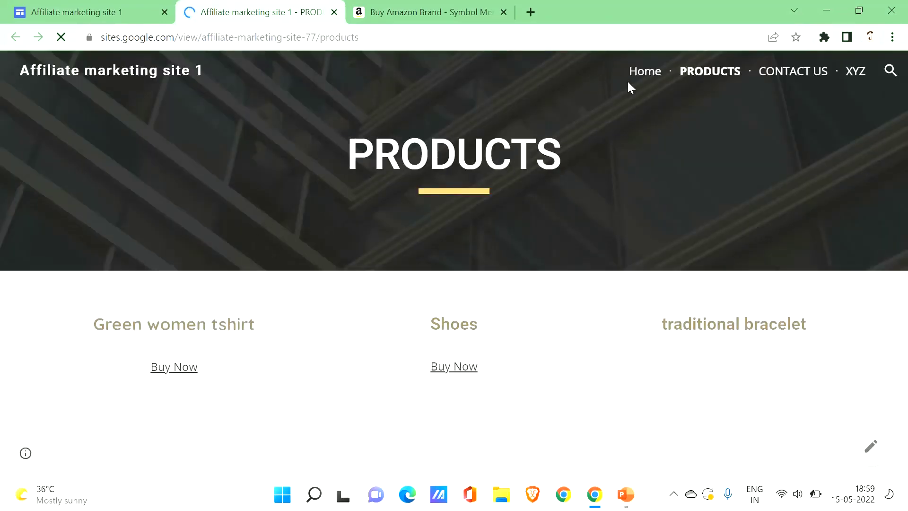
{"action": "left_click", "coordinate": [645, 81]}
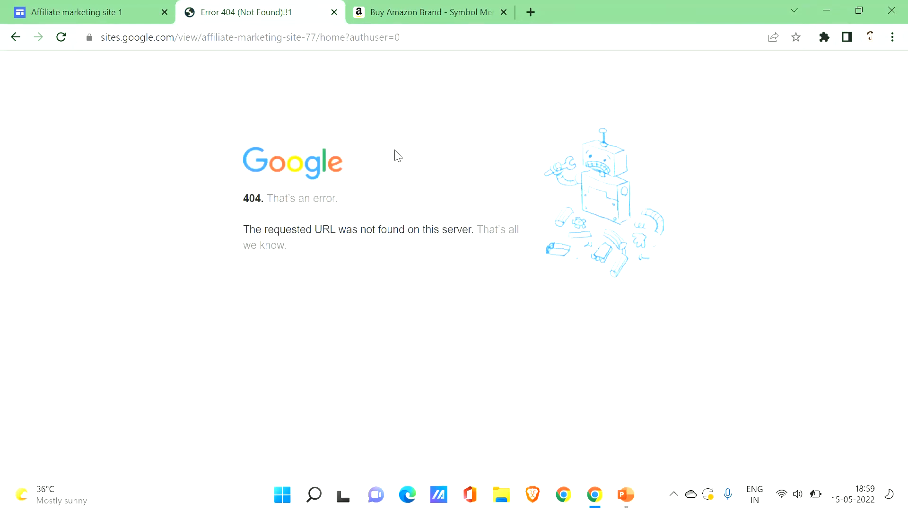
{"action": "left_click", "coordinate": [16, 38]}
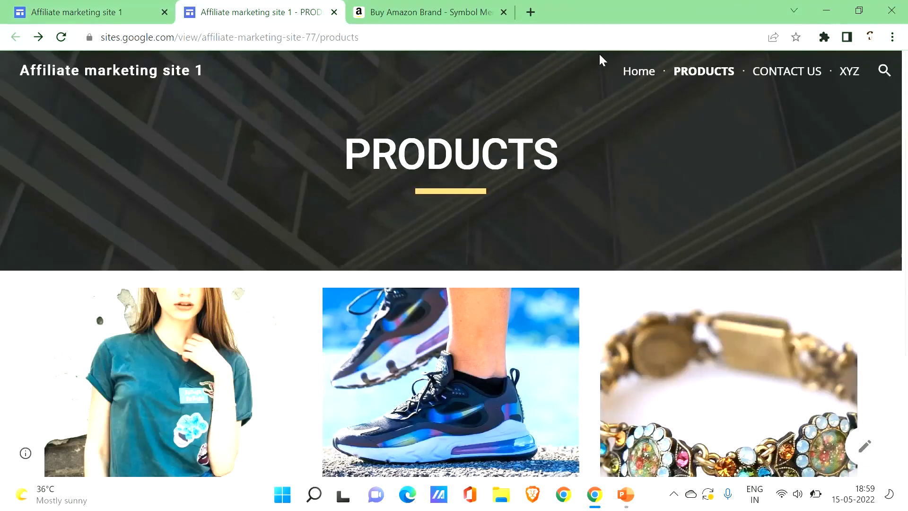
{"action": "key", "text": "alt+Right"}
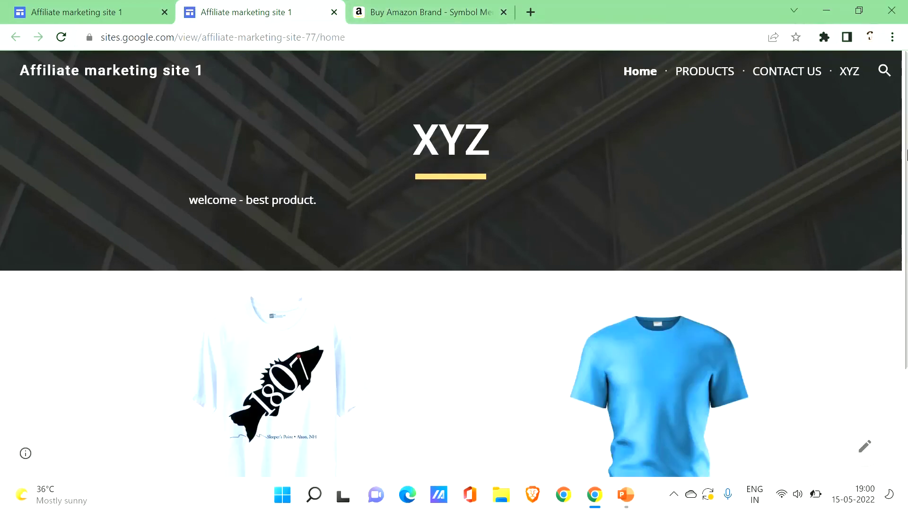
- Test the "BUY NOW" button below the T-shirt images on the published Home page and return to the site
{"action": "scroll", "coordinate": [906, 153], "scroll_direction": "down", "scroll_amount": 3}
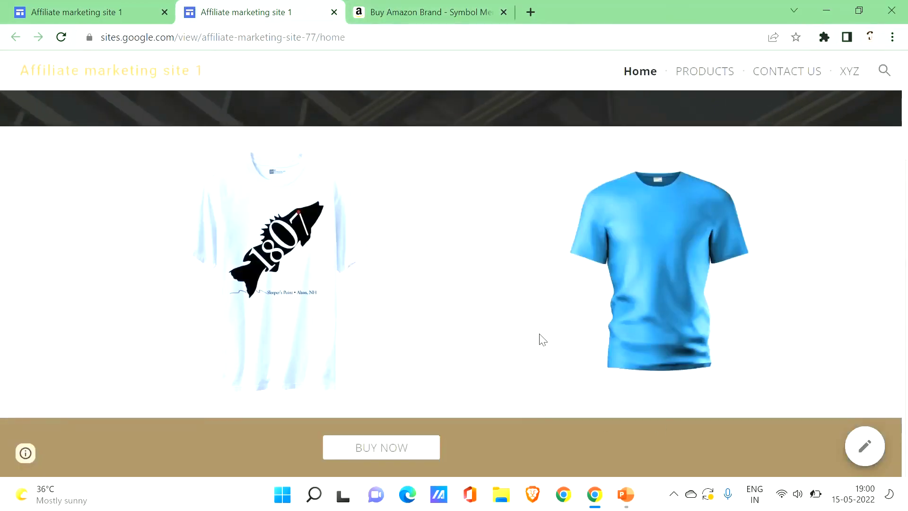
{"action": "left_click", "coordinate": [356, 452]}
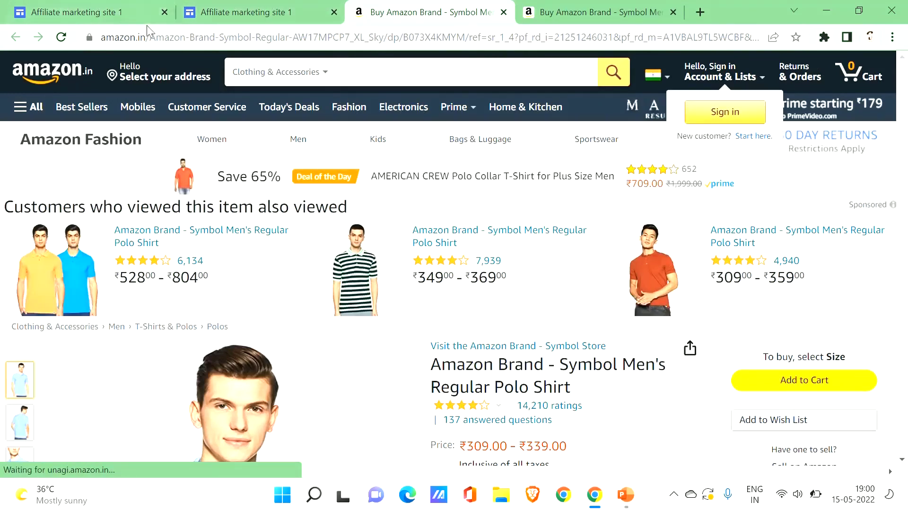
{"action": "left_click", "coordinate": [226, 6]}
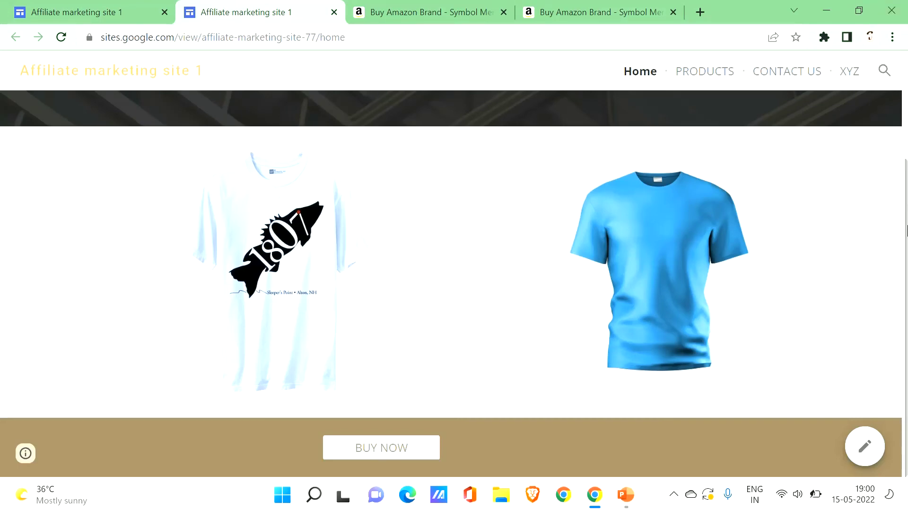
- Test the "Buy Now" link under the green T-shirt on the published PRODUCTS page and return to the site
{"action": "left_click_drag", "start_coordinate": [905, 165], "coordinate": [906, 57]}
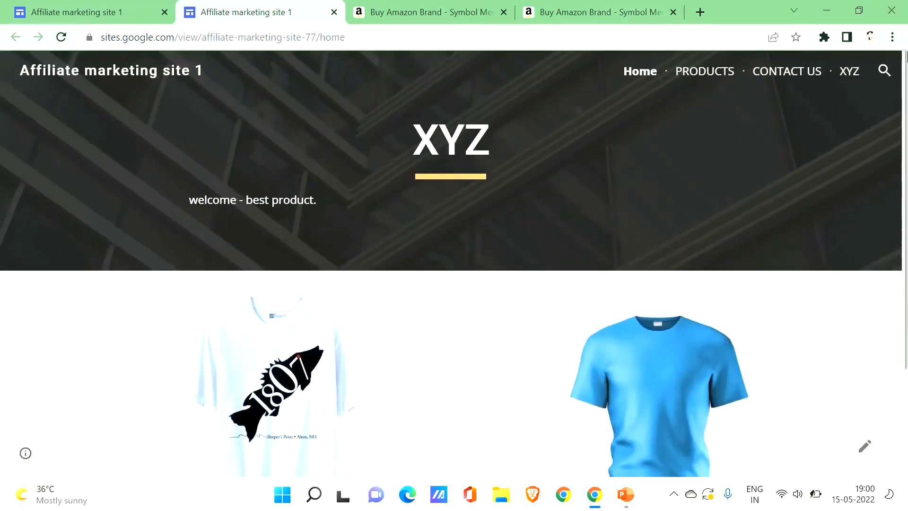
{"action": "left_click", "coordinate": [703, 74]}
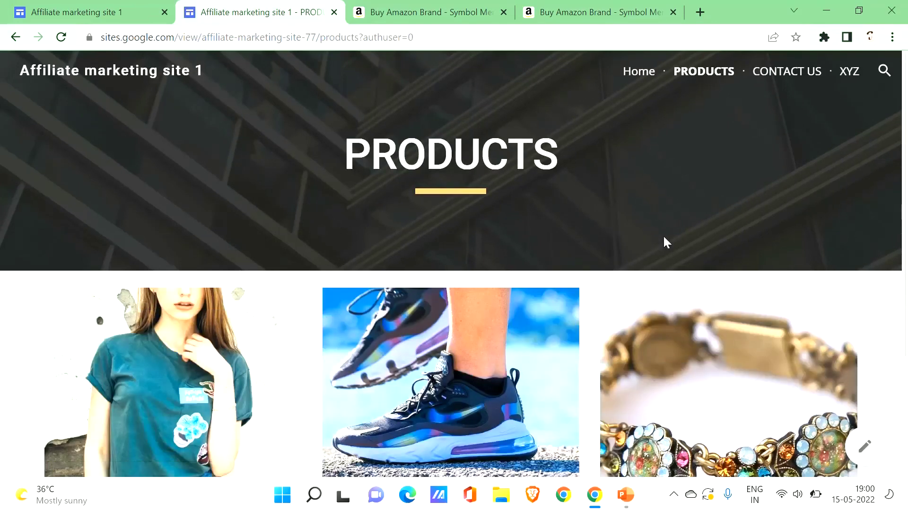
{"action": "left_click_drag", "start_coordinate": [906, 156], "coordinate": [906, 296]}
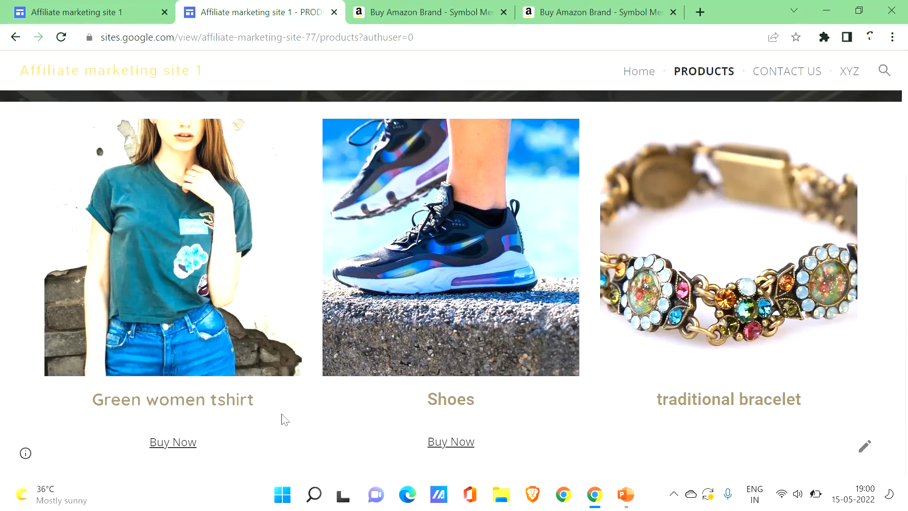
{"action": "left_click", "coordinate": [181, 443]}
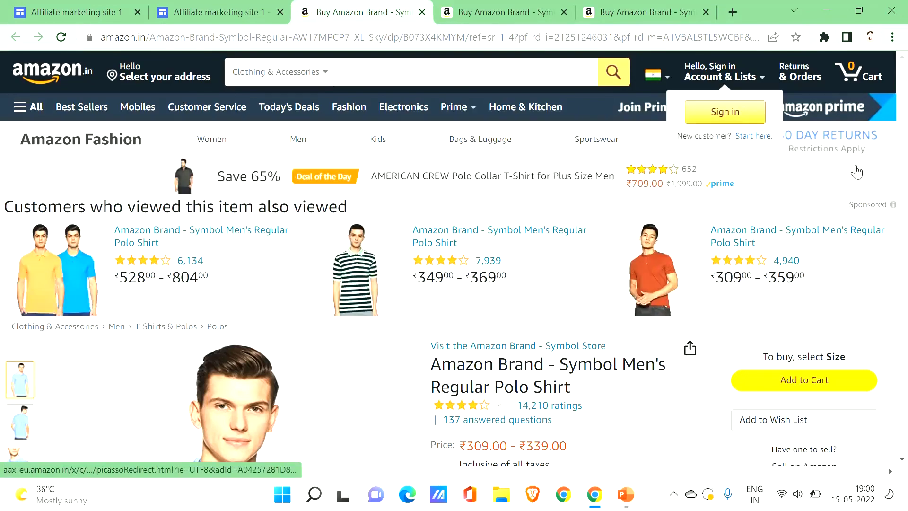
{"action": "left_click_drag", "start_coordinate": [902, 68], "coordinate": [902, 114]}
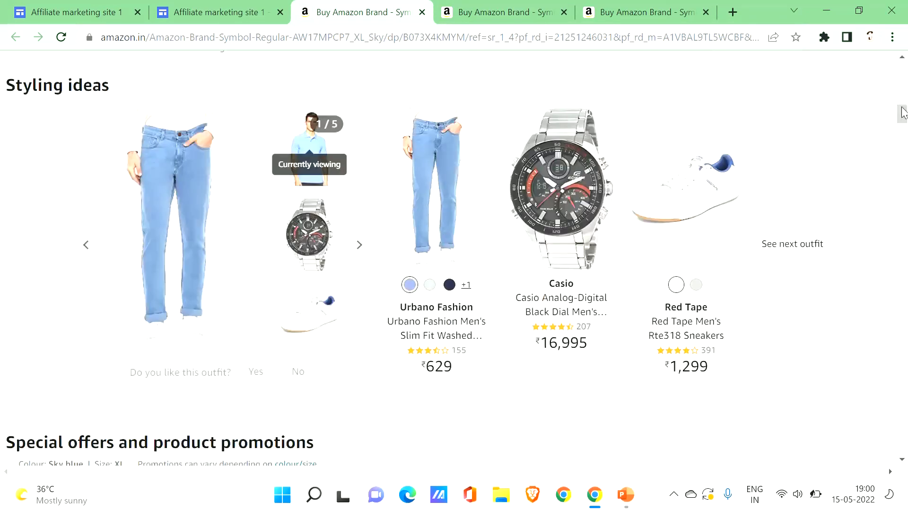
{"action": "left_click", "coordinate": [216, 7]}
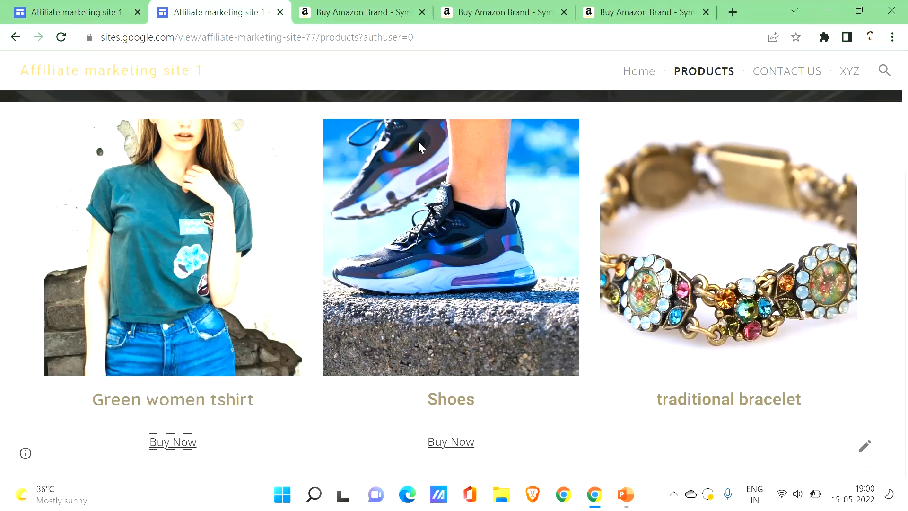
- Test the "Buy Now" link under the shoes and close the Amazon pages opened by the link tests
{"action": "left_click", "coordinate": [459, 442]}
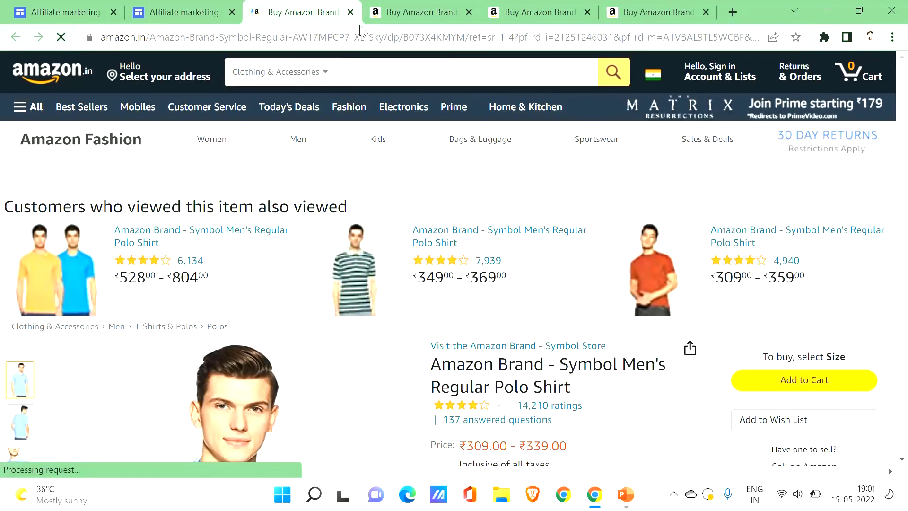
{"action": "left_click", "coordinate": [350, 12]}
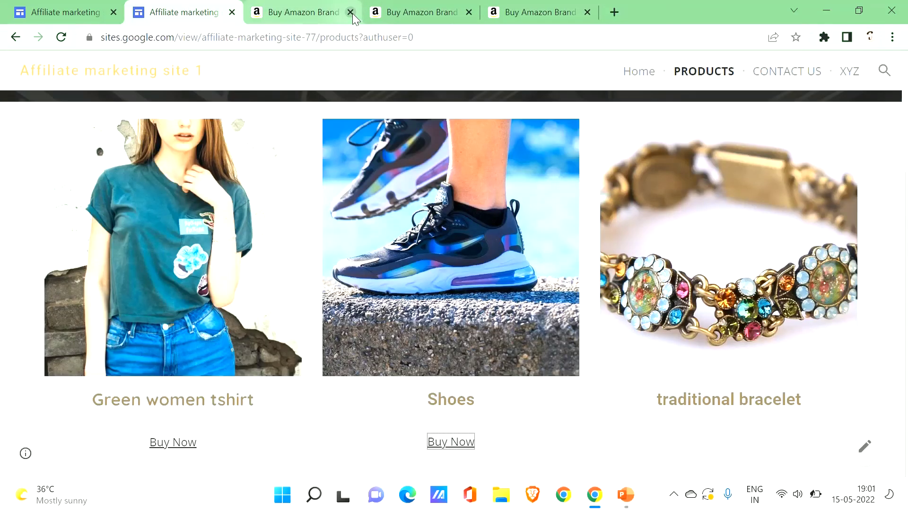
{"action": "left_click", "coordinate": [350, 13]}
{"action": "left_click", "coordinate": [350, 13]}
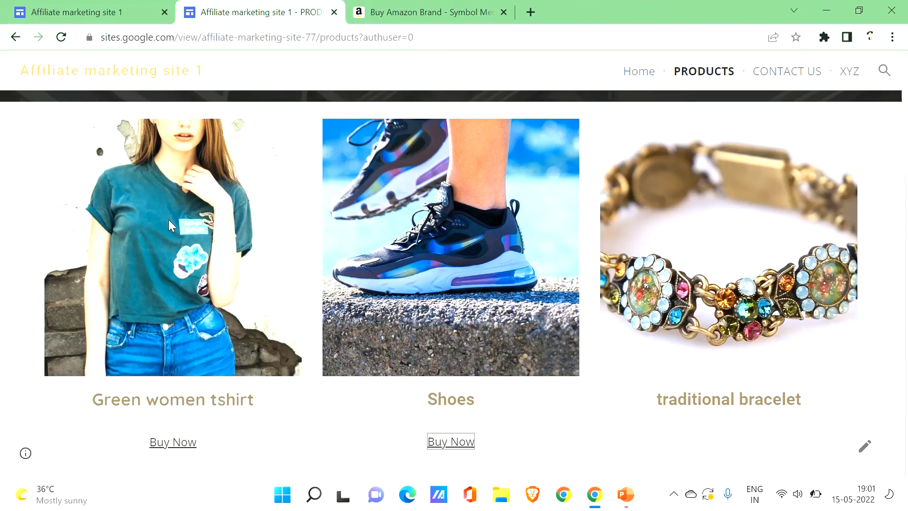
- Return from the published site to the Home page in the site editor
{"action": "left_click", "coordinate": [85, 13]}
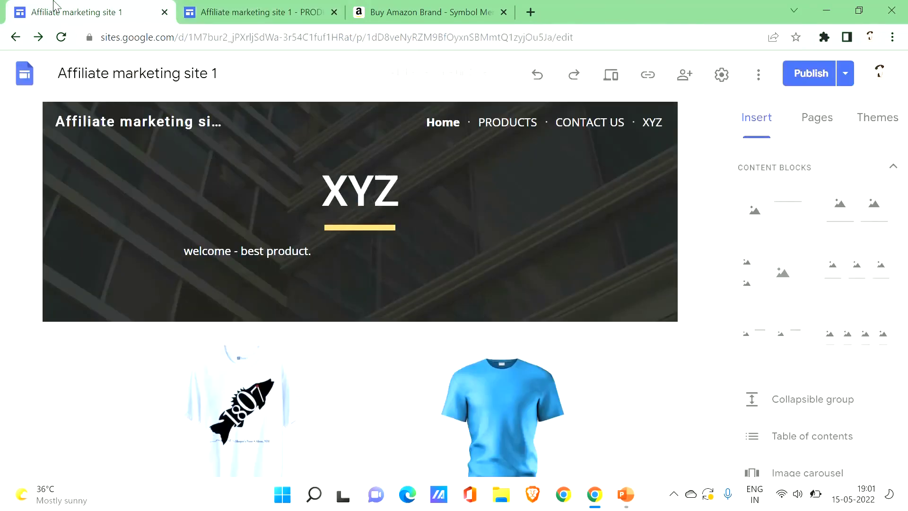
{"action": "mouse_move", "coordinate": [98, 111]}
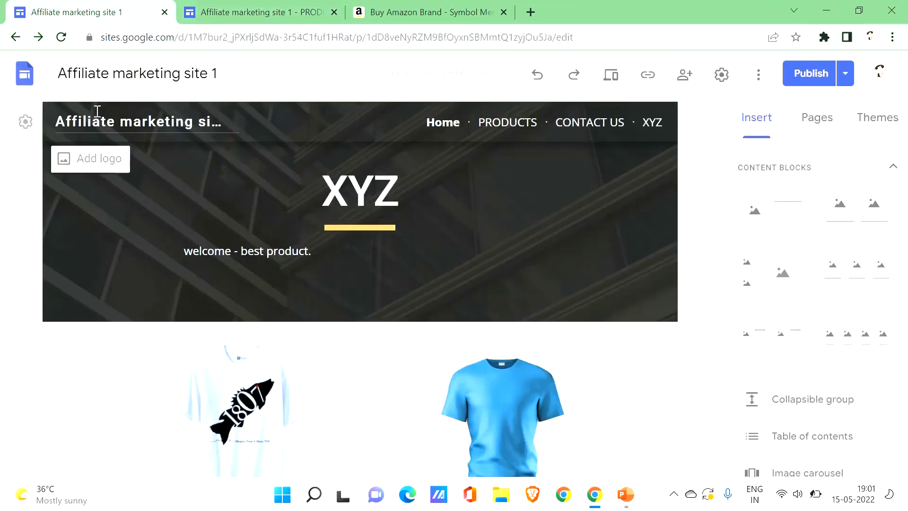